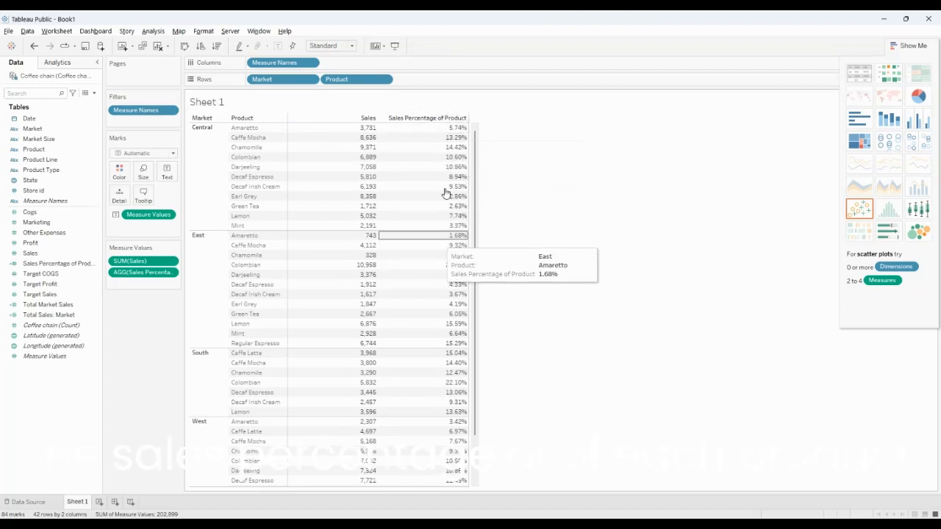
Clear Sheet 1 by removing the Market and Product row fields and the Sales and Sales Percentage of Product measures
left_click(216, 127)
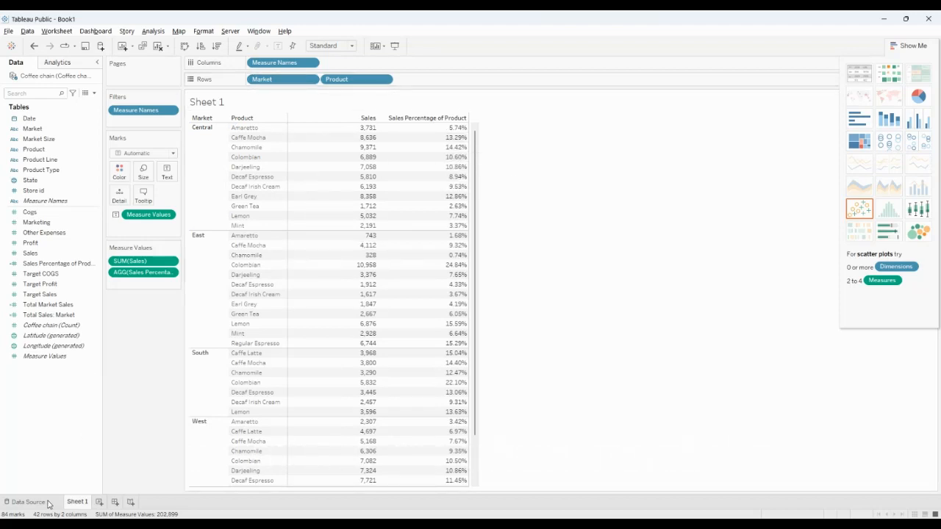
left_click_drag(283, 79, 146, 324)
left_click_drag(144, 261, 92, 393)
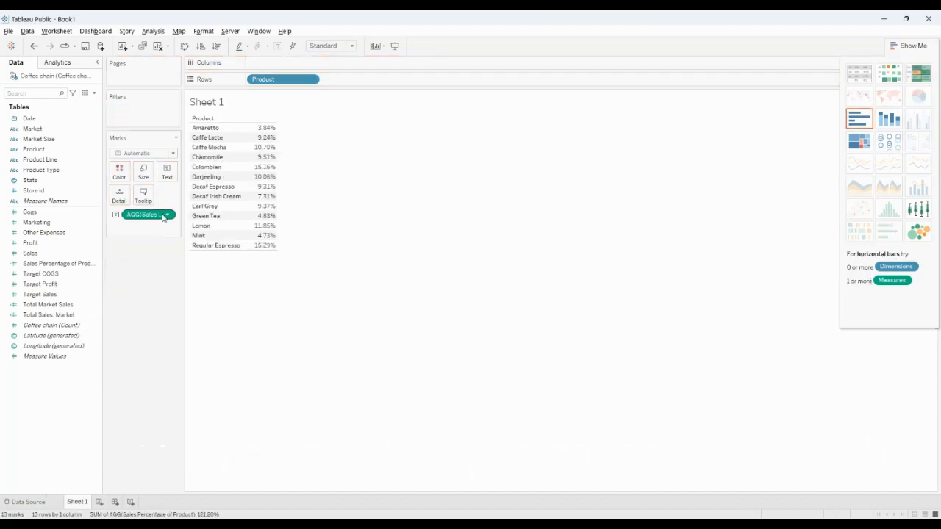
left_click_drag(159, 220, 95, 422)
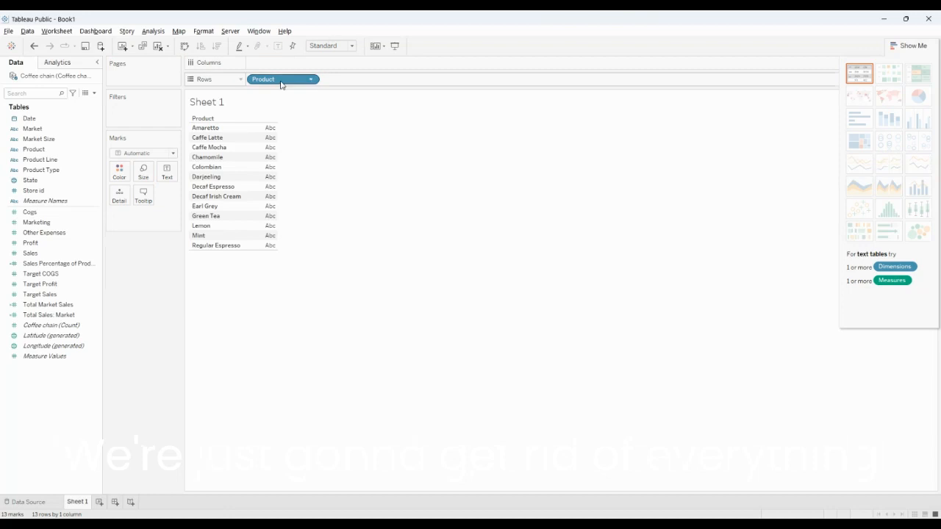
left_click_drag(282, 83, 33, 449)
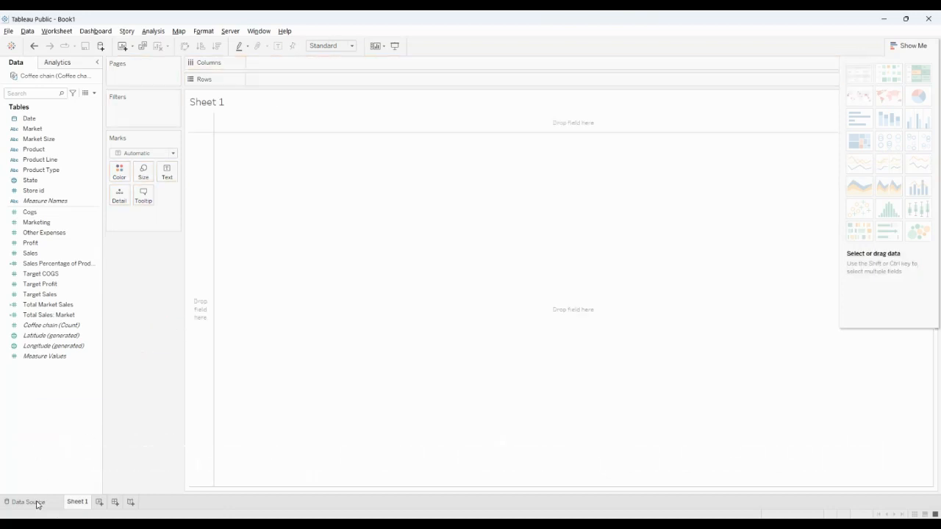
Review the columns of the Coffee chain table in the data source, from Store id through Other Expenses
left_click(30, 502)
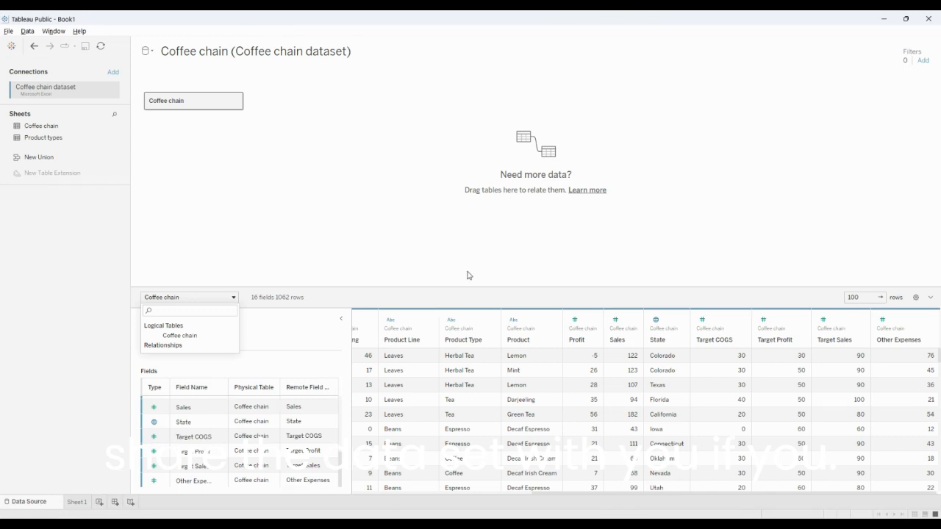
left_click_drag(472, 286, 455, 159)
scroll(676, 294, "left", 4)
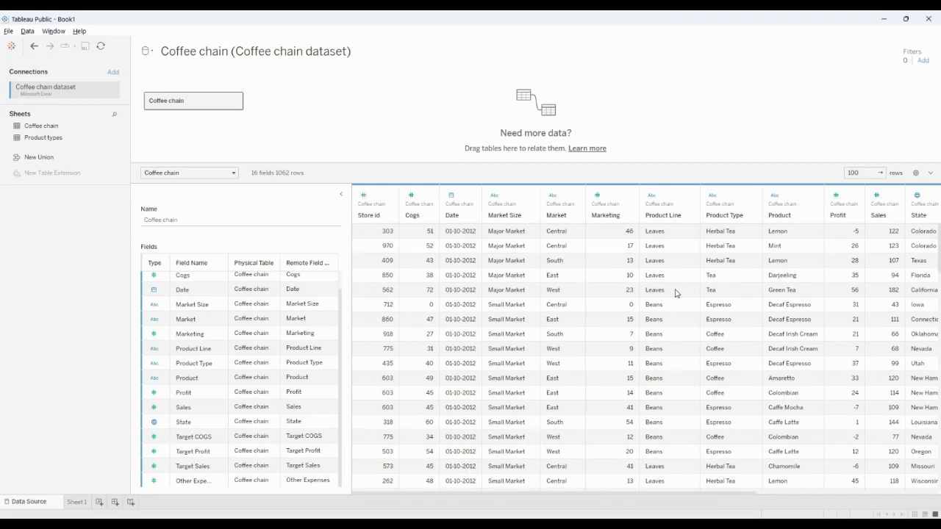
scroll(676, 294, "right", 4)
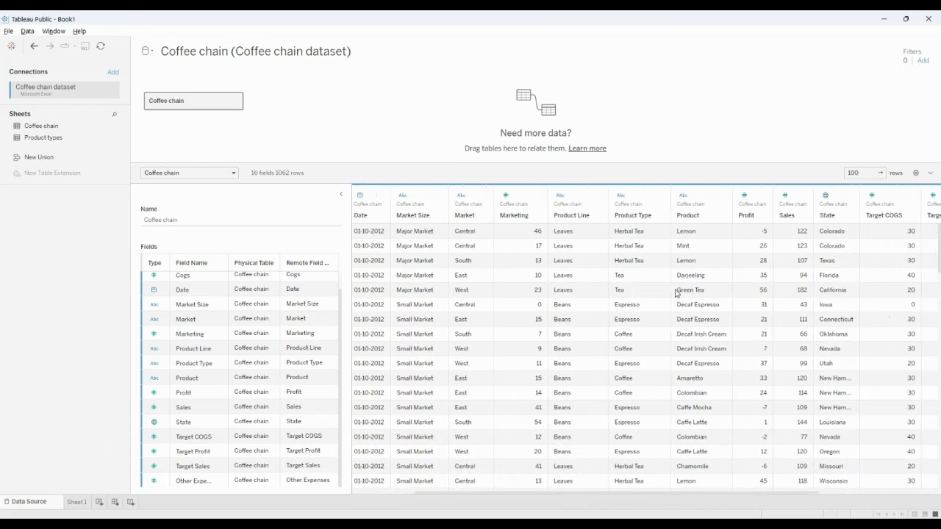
scroll(676, 293, "right", 3)
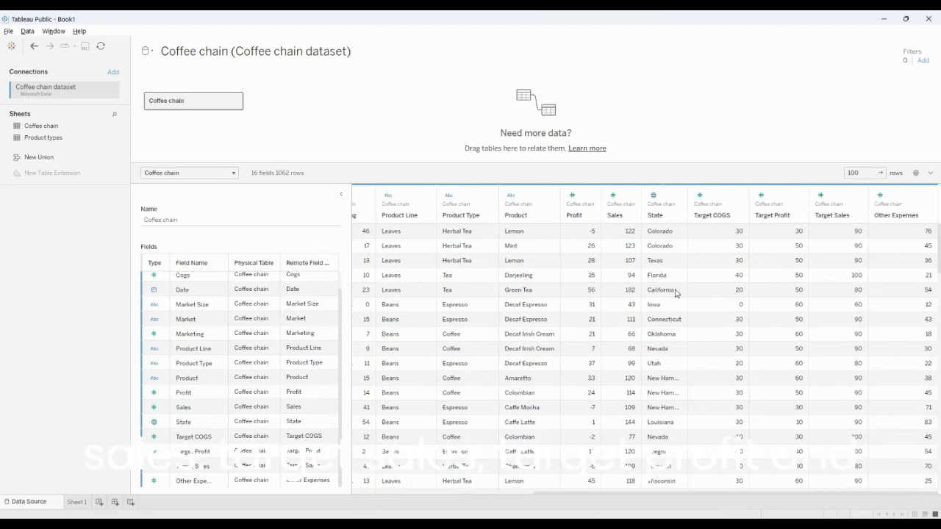
scroll(676, 294, "left", 7)
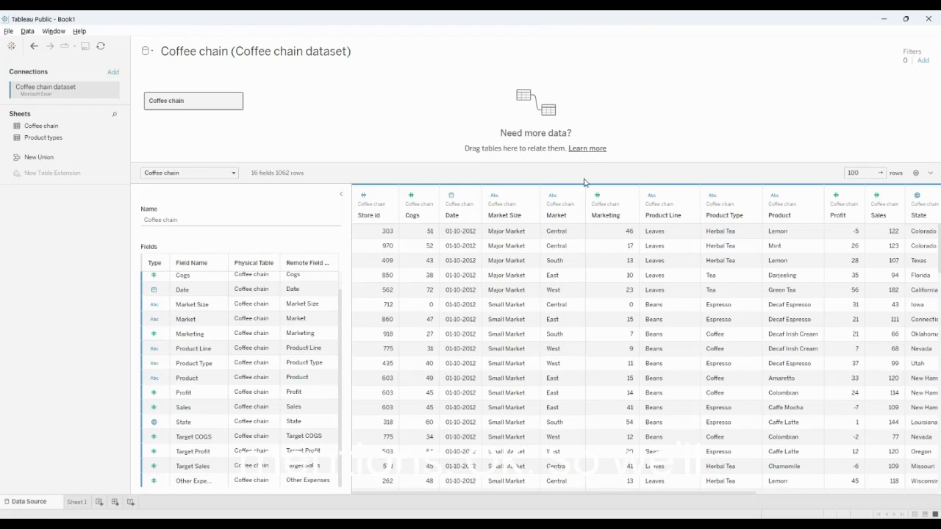
Return to Sheet 1 and rename it as Product Analysis
left_click(76, 503)
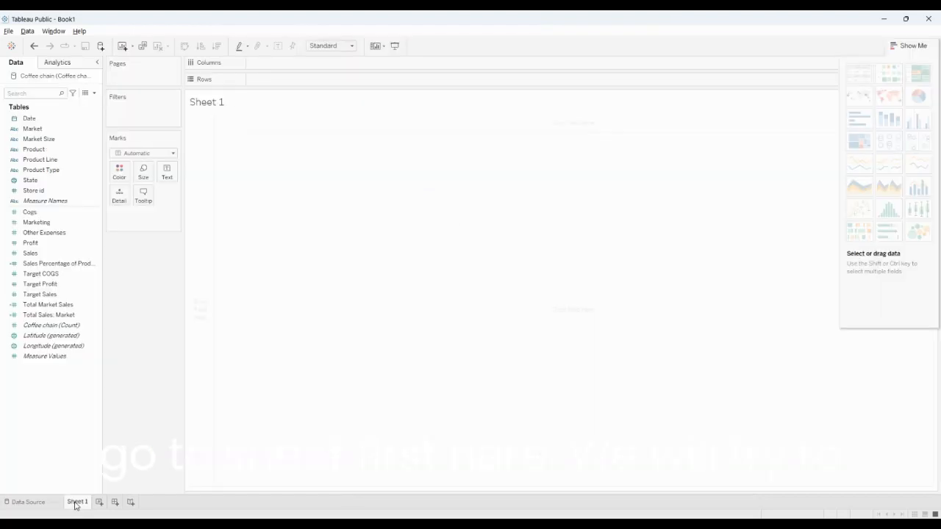
left_click(121, 399)
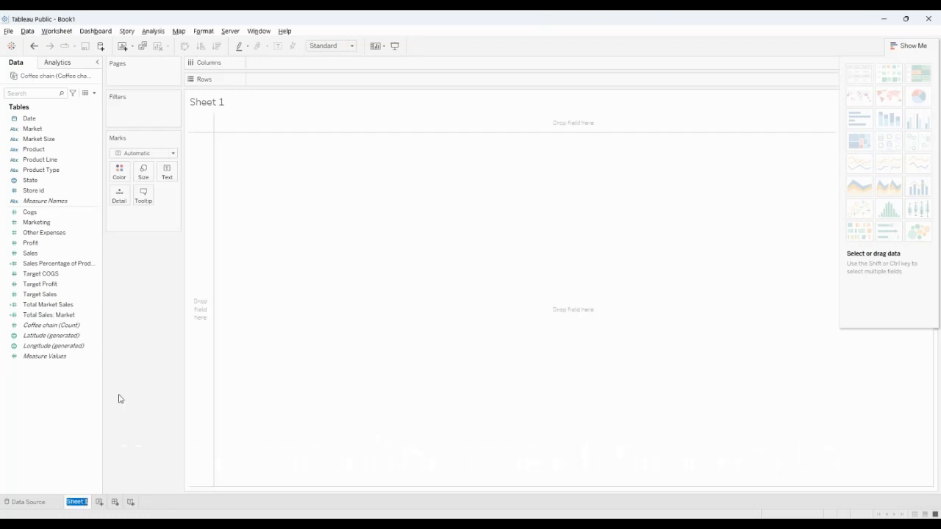
type("Pr")
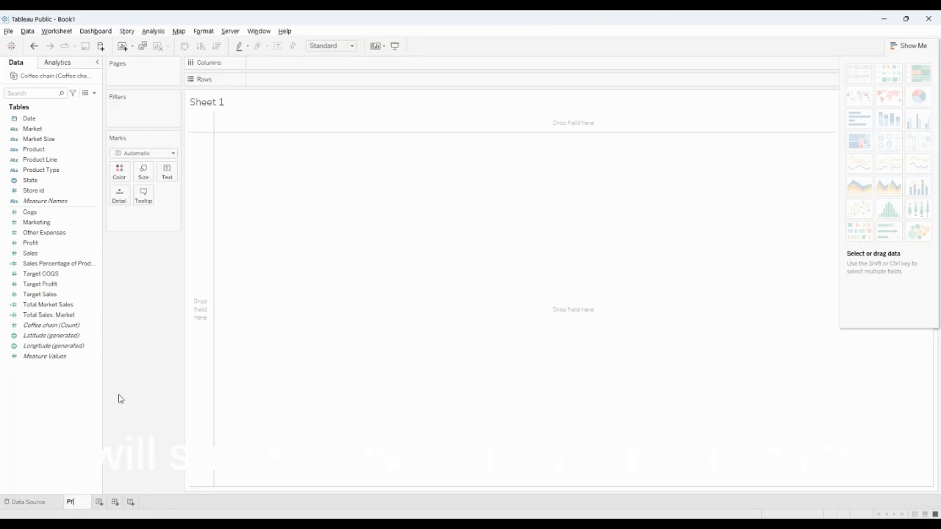
type("oduct An")
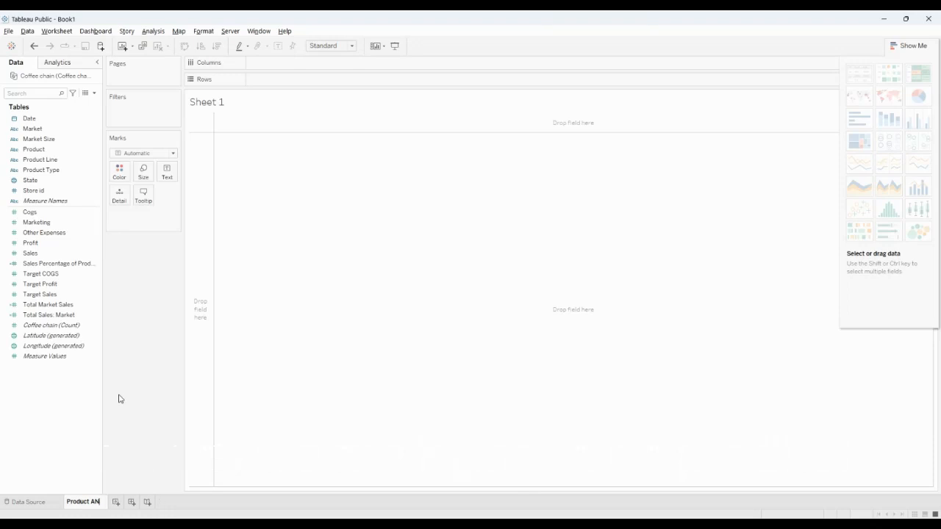
type("alysiss")
key("Return")
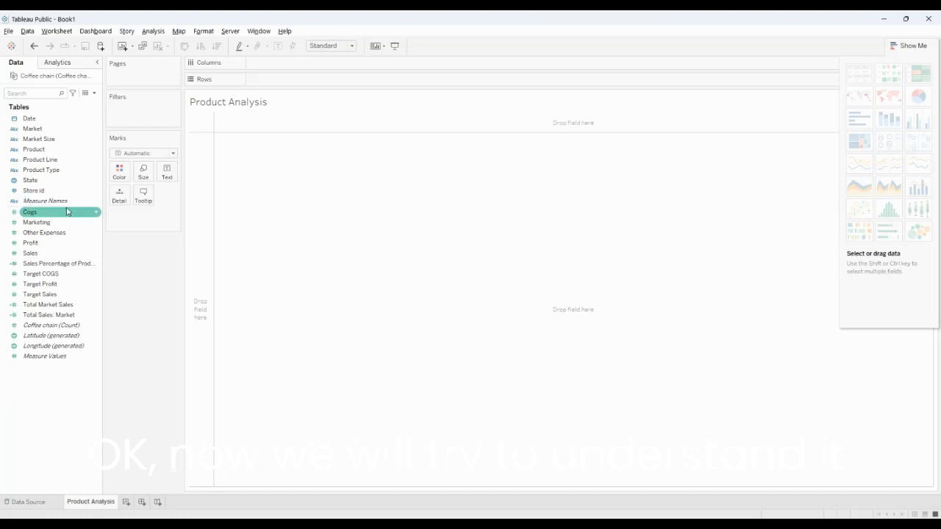
Build a text table showing the sum of Sales, with Product nested under Market on the rows
left_click(47, 128)
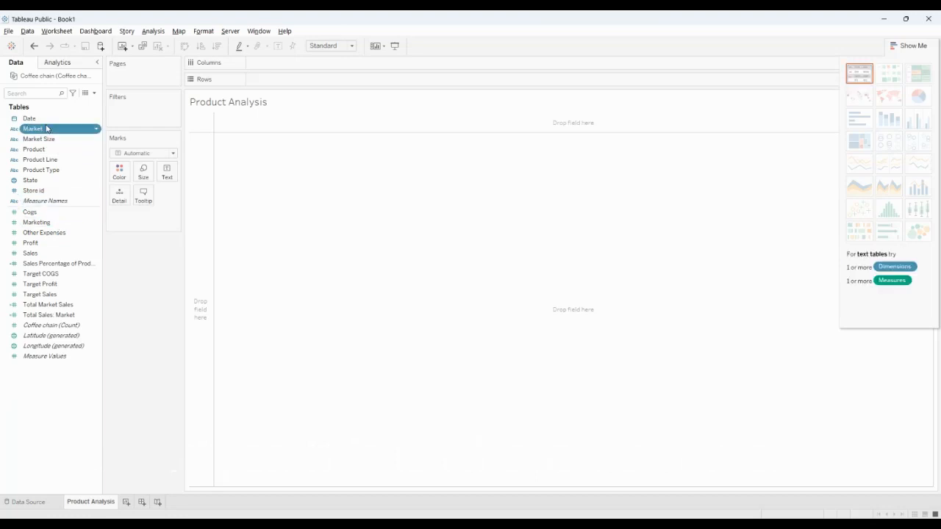
left_click_drag(46, 129, 269, 83)
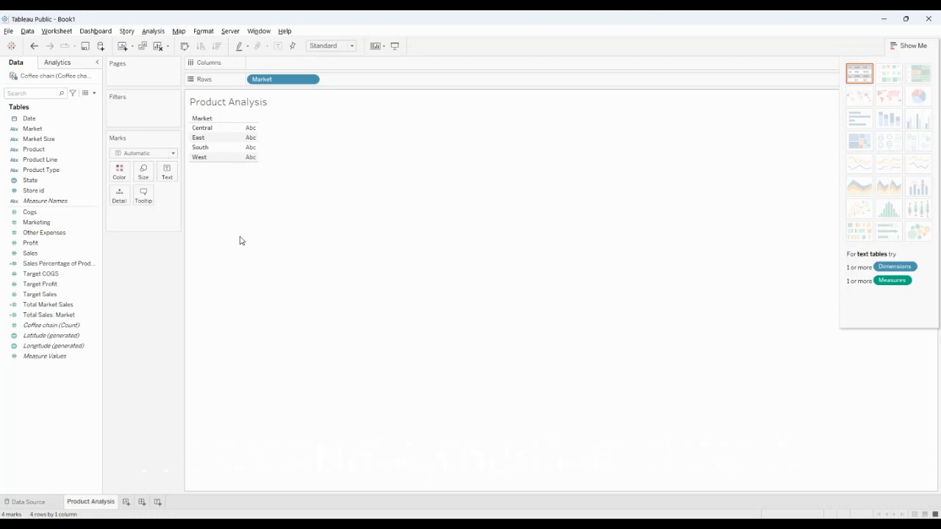
left_click(36, 149)
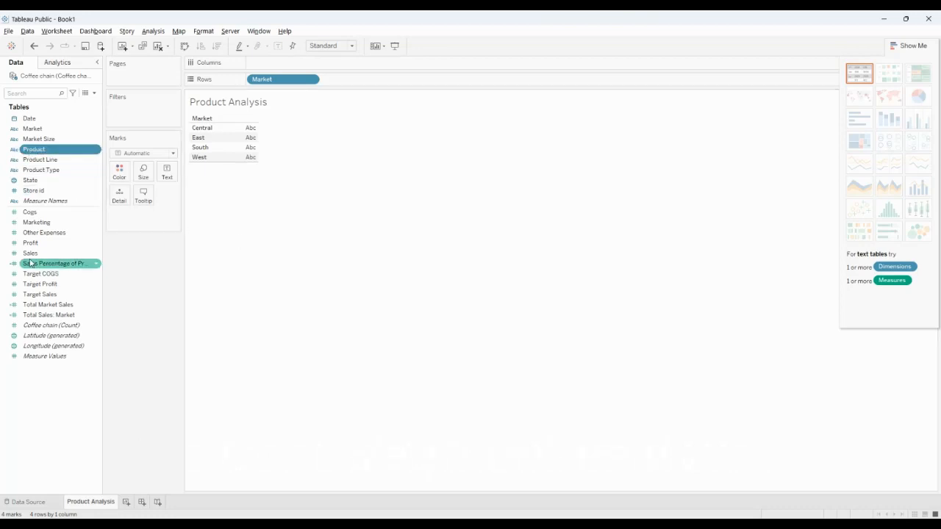
left_click_drag(36, 253, 239, 150)
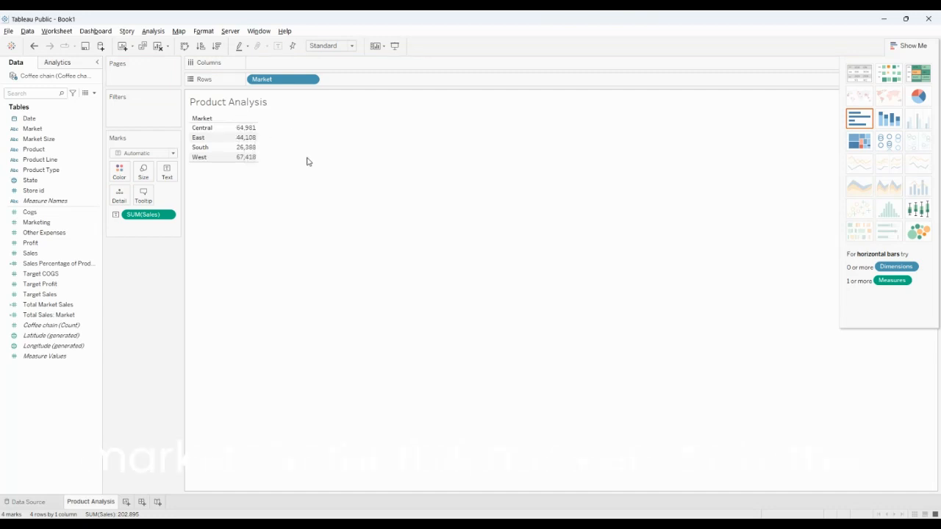
mouse_move(245, 140)
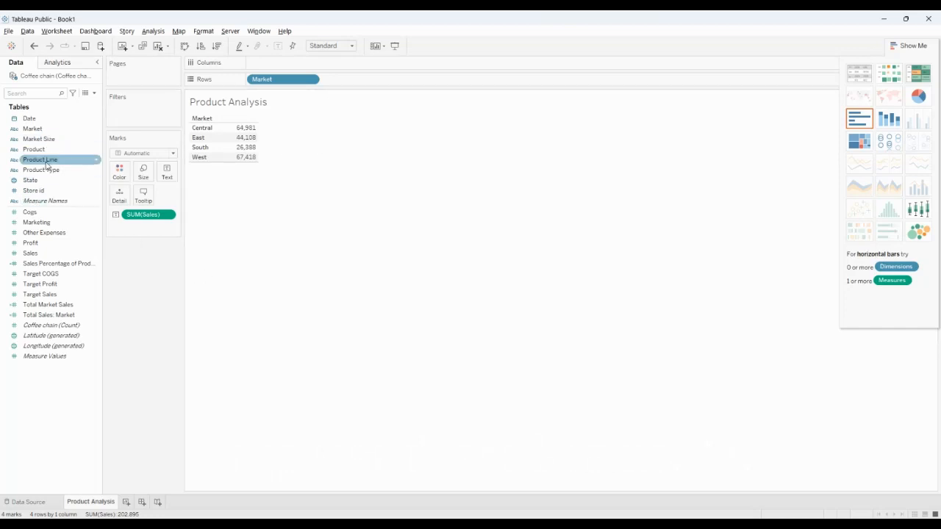
left_click_drag(37, 150, 346, 83)
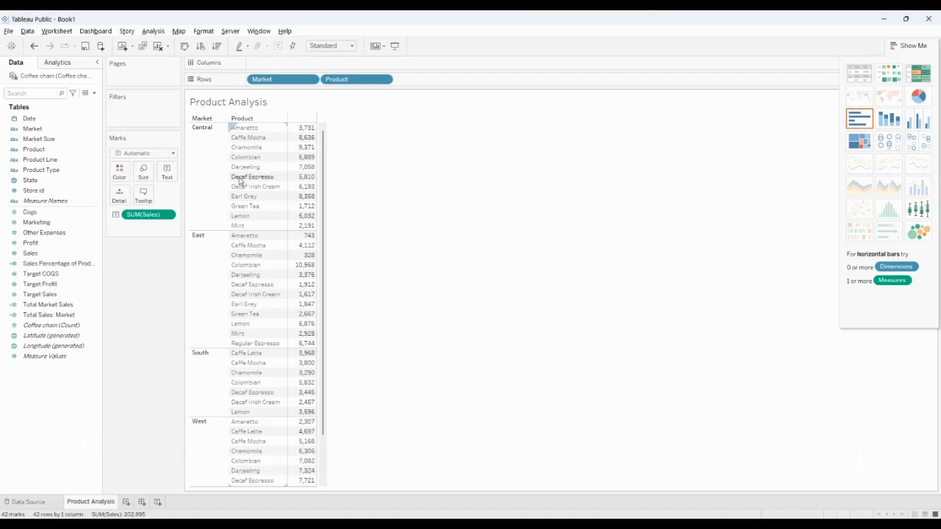
Examine the sales value of each product within the Central, East, South and West markets
mouse_move(306, 178)
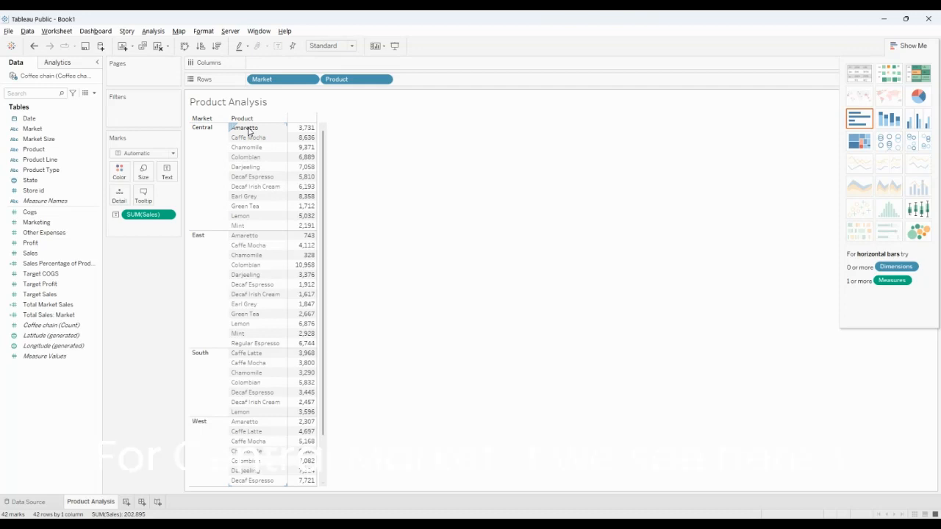
mouse_move(298, 156)
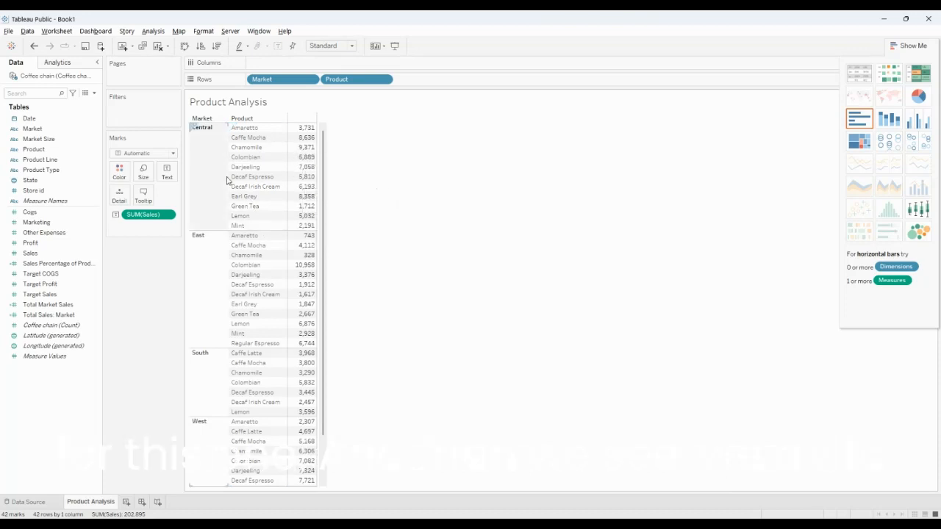
mouse_move(289, 240)
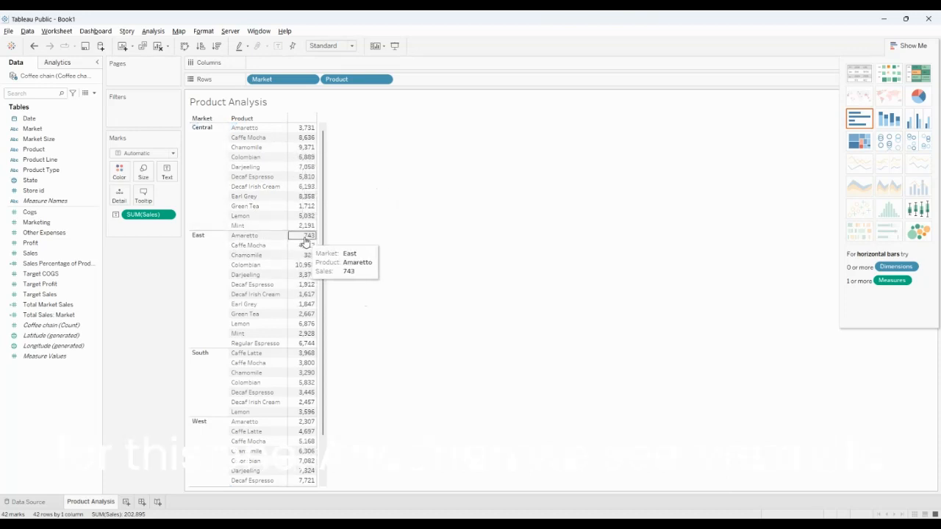
mouse_move(310, 273)
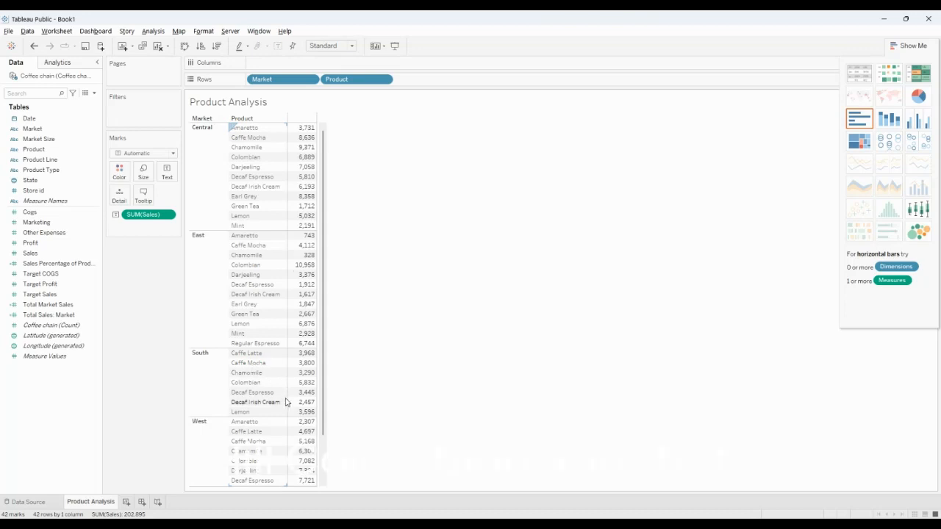
mouse_move(304, 390)
mouse_move(304, 479)
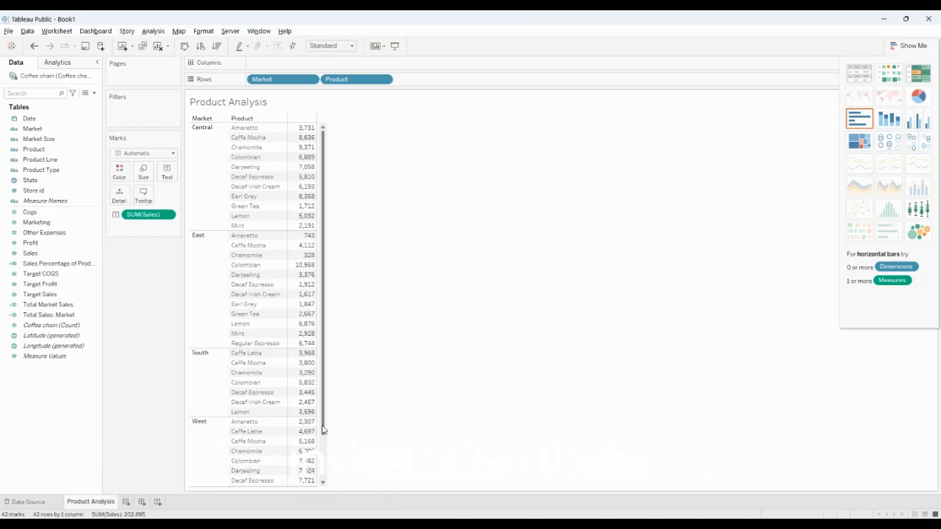
scroll(324, 430, "down", 2)
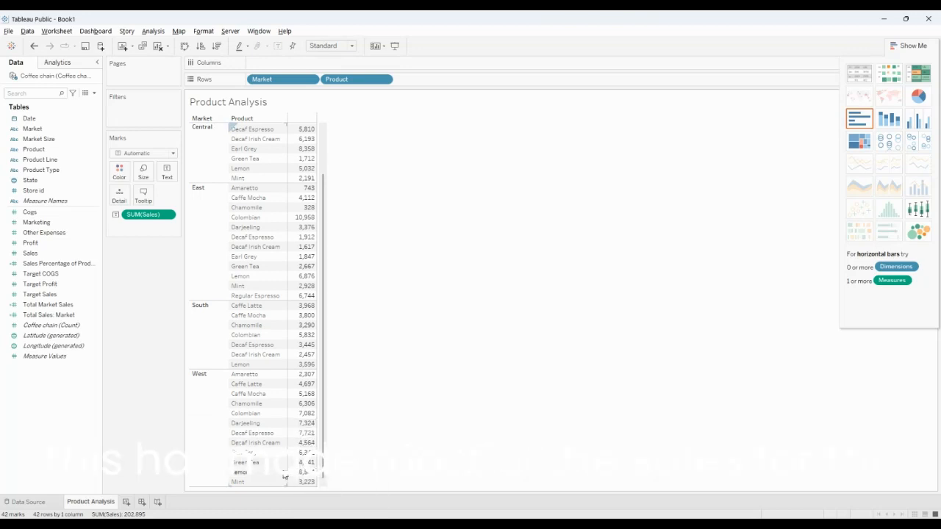
scroll(276, 320, "up", 2)
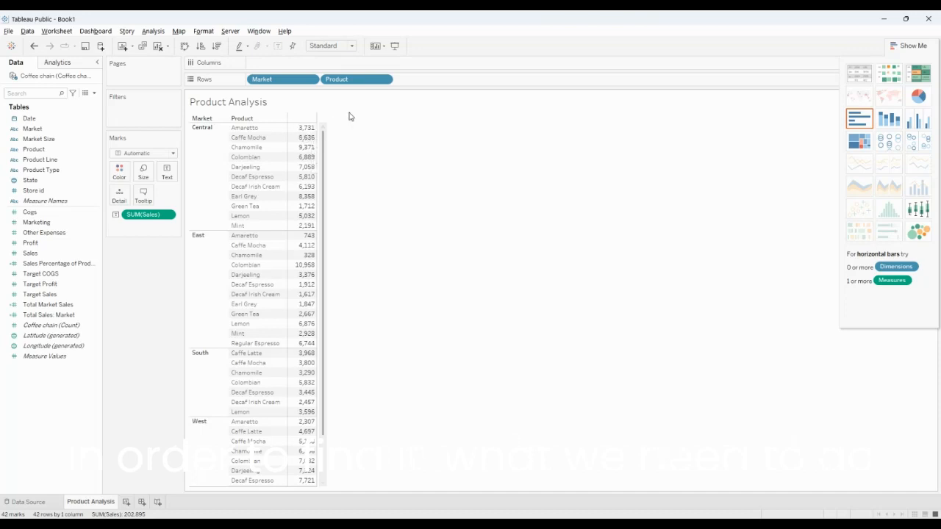
mouse_move(312, 128)
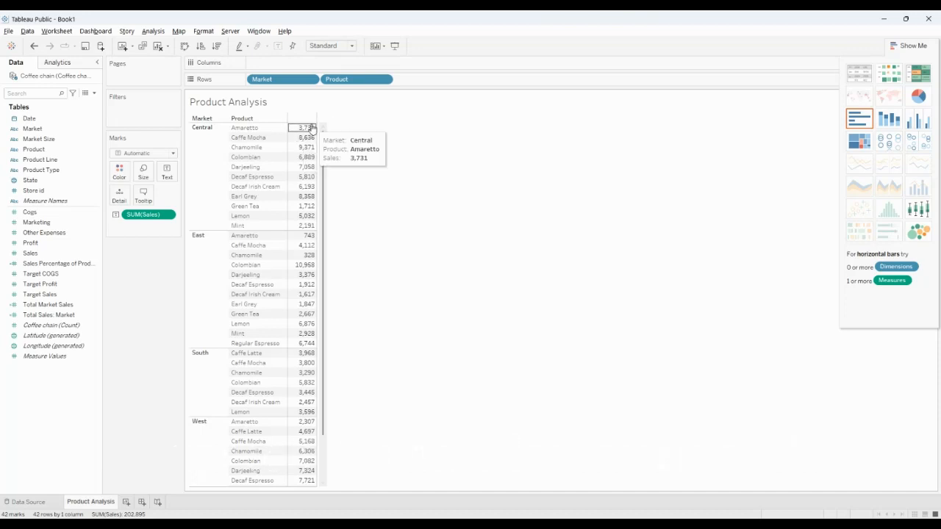
mouse_move(305, 219)
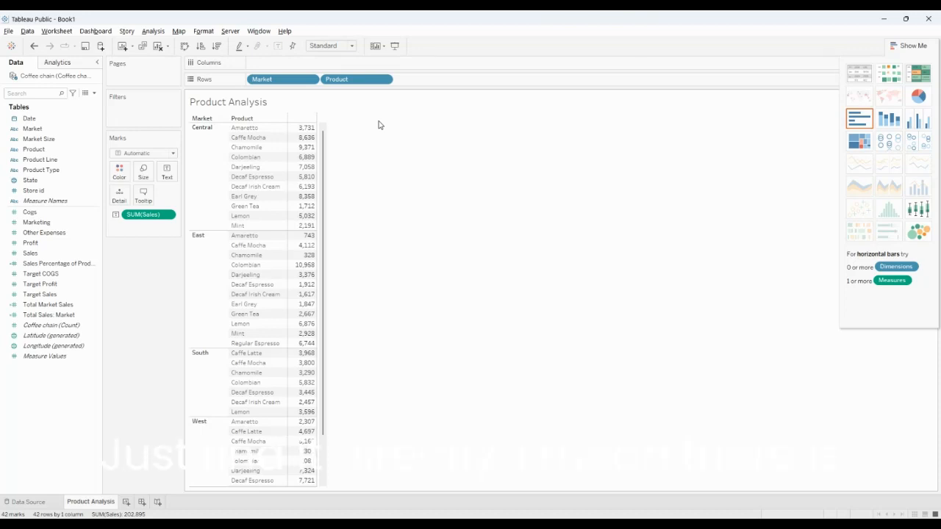
Create a calculated field from the Product dimension and name it Total Market Sales
left_click(32, 160)
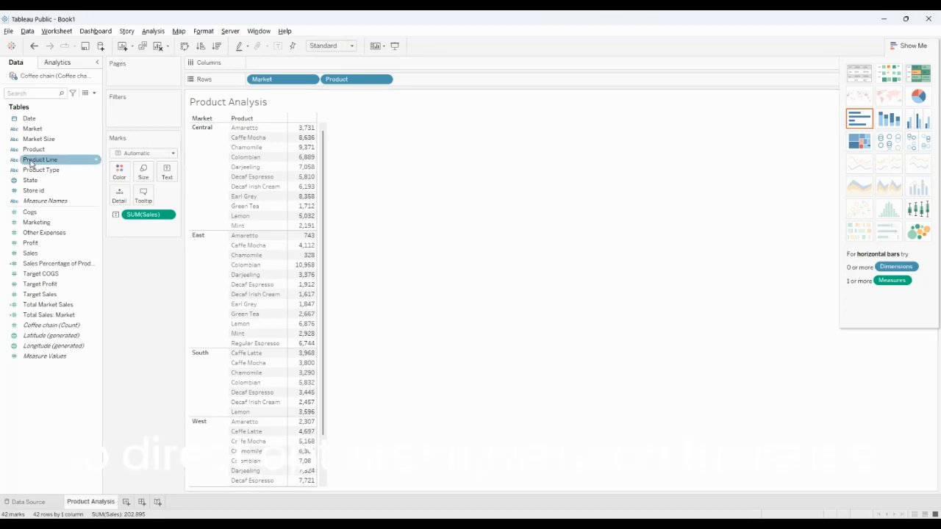
left_click(30, 161)
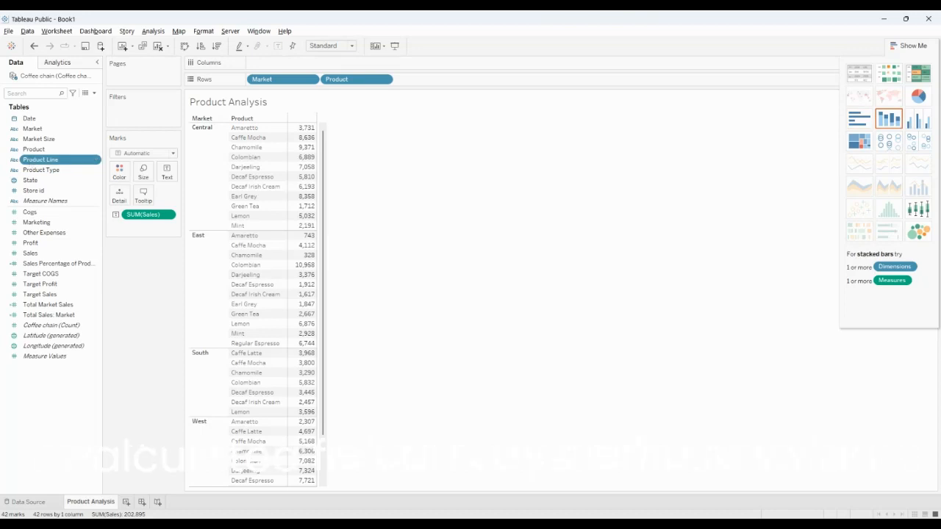
left_click(31, 150)
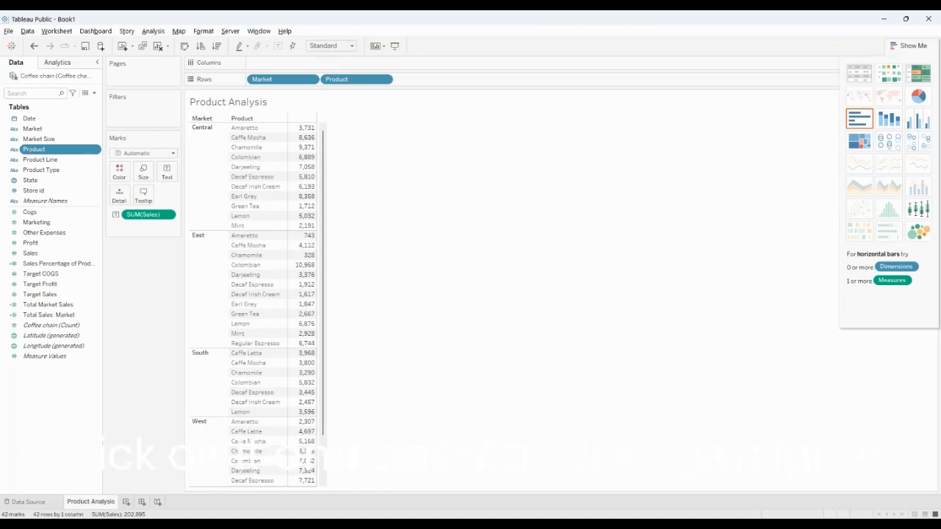
left_click(138, 234)
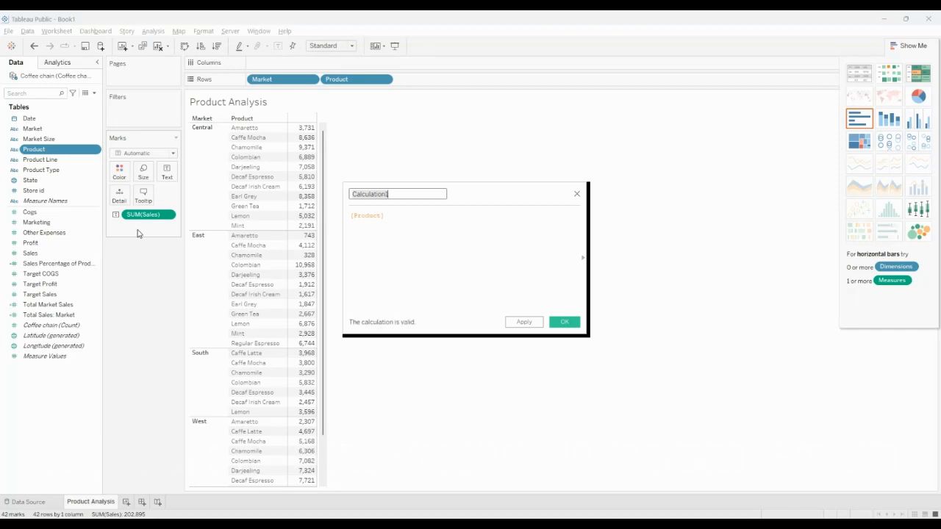
type("Total")
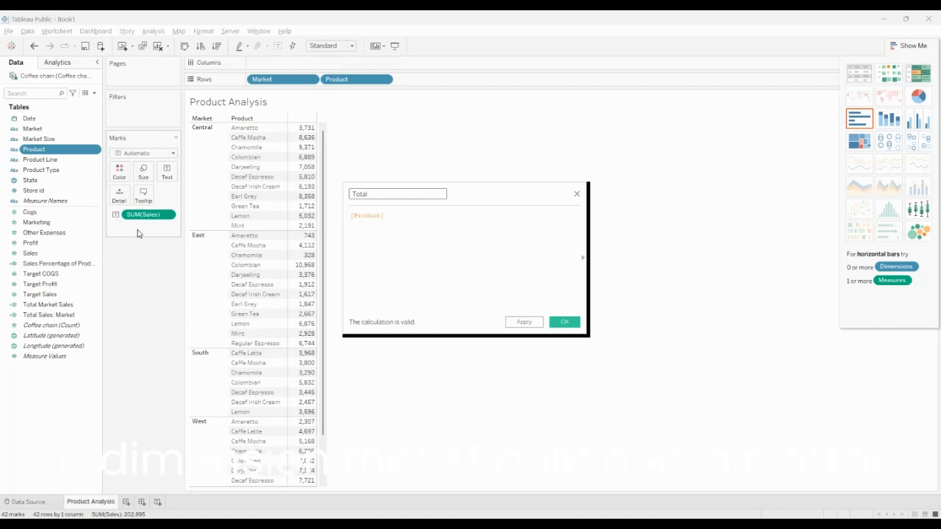
type(" Market Sales")
Replace the default [Product] formula with the opening of a level-of-detail expression, {FIXED [Market]
left_click(425, 230)
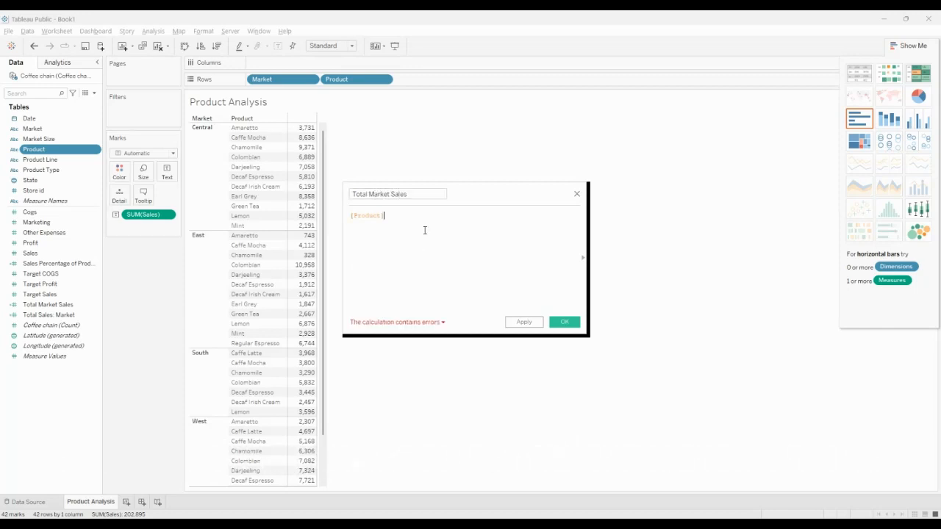
key("BackSpace")
key("BackSpace")
key("BackSpace")
key("BackSpace")
key("BackSpace")
key("BackSpace")
key("BackSpace")
key("BackSpace")
key("BackSpace")
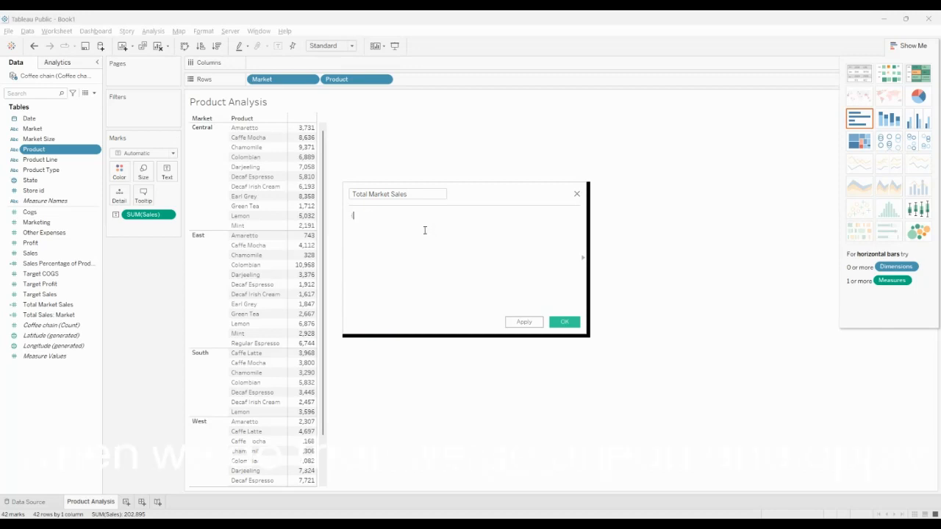
type("{Fi")
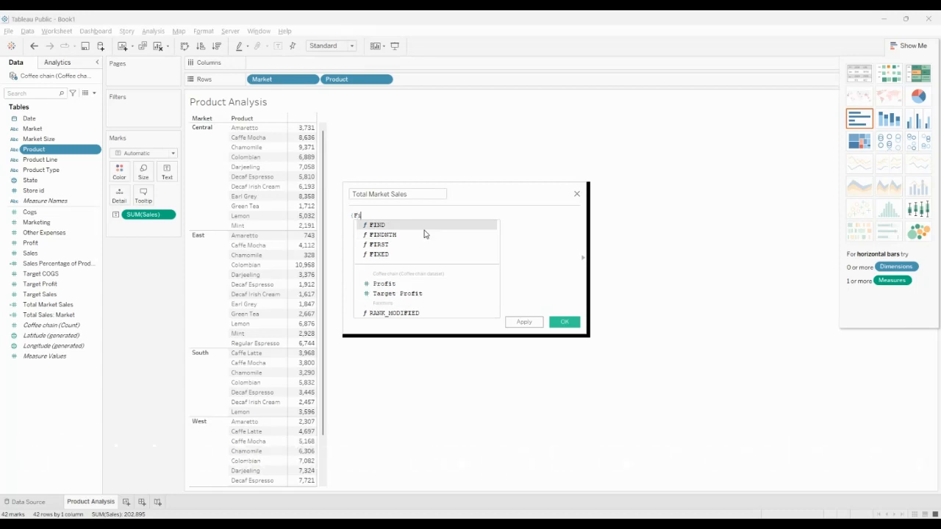
key("Down")
key("Down")
key("Down")
key("Return")
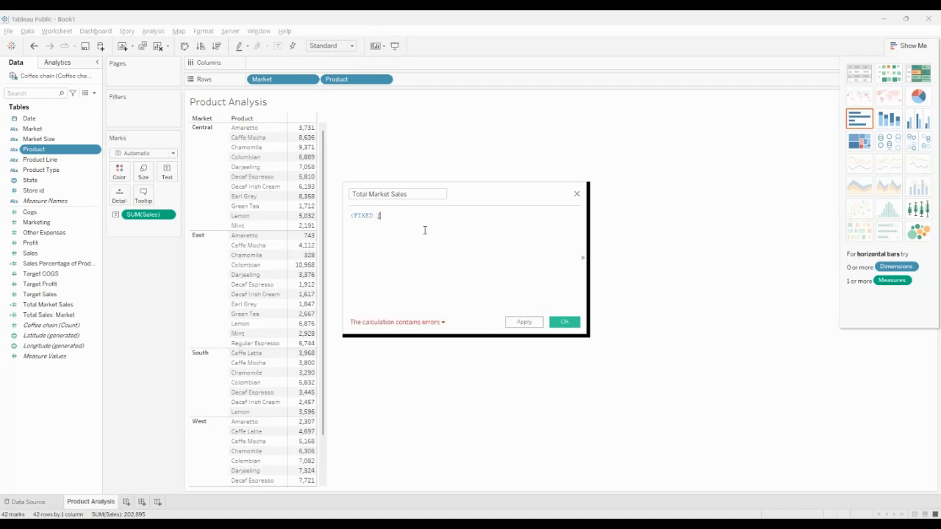
type("[")
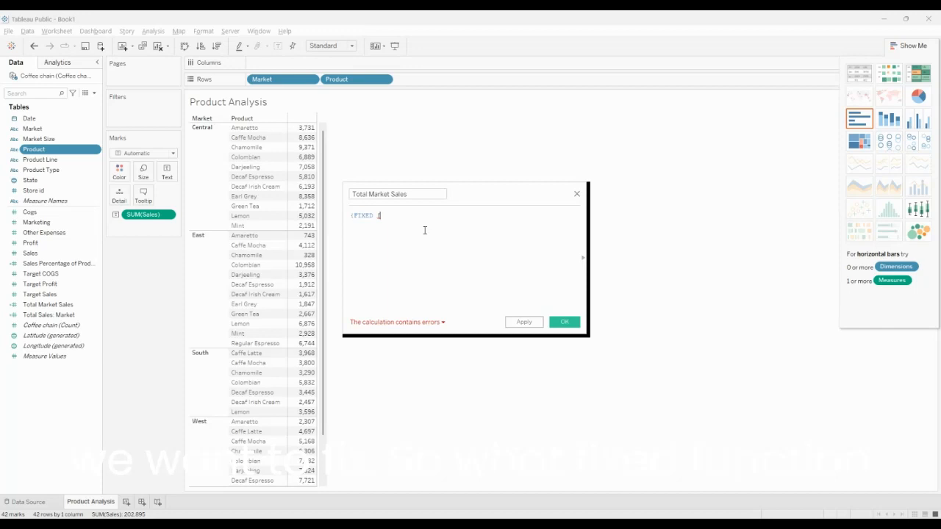
type("Mar")
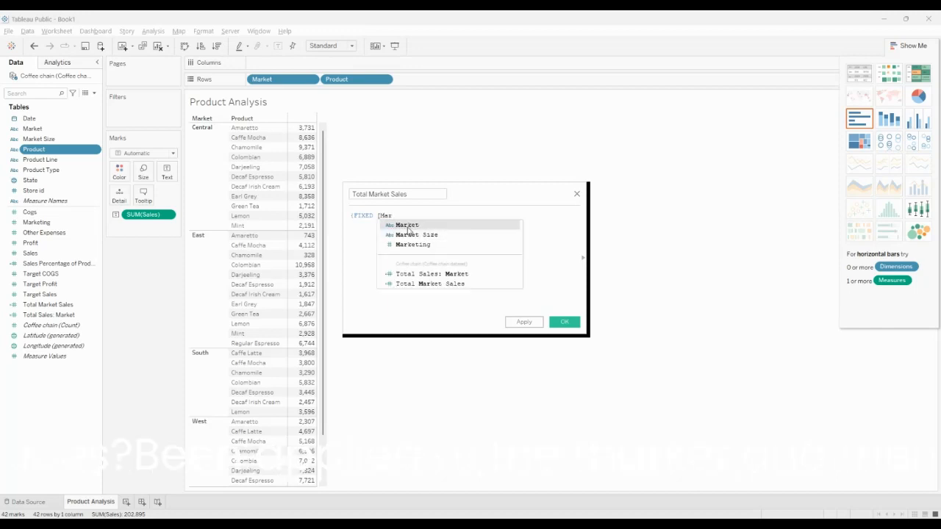
double_click(408, 227)
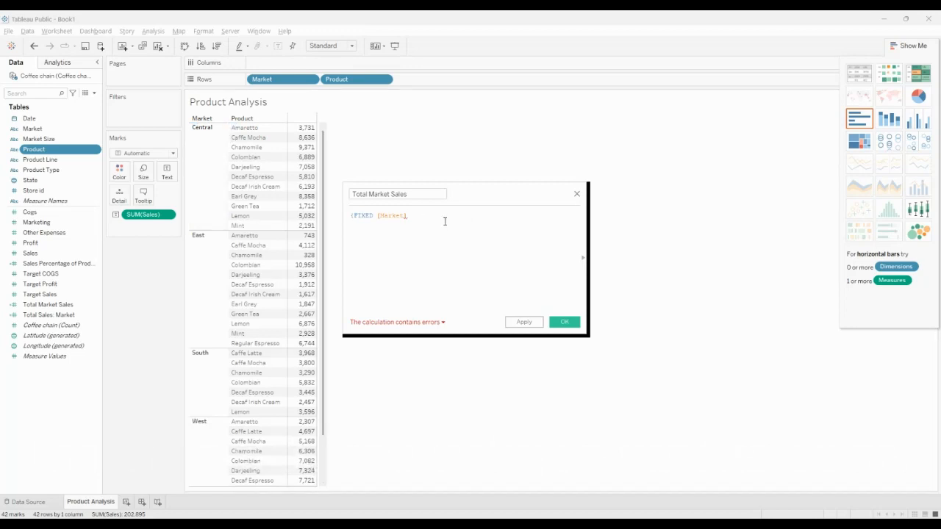
Complete the expression with the sum of Sales so it reads {FIXED [Market]:sum([Sales])}
type("sum")
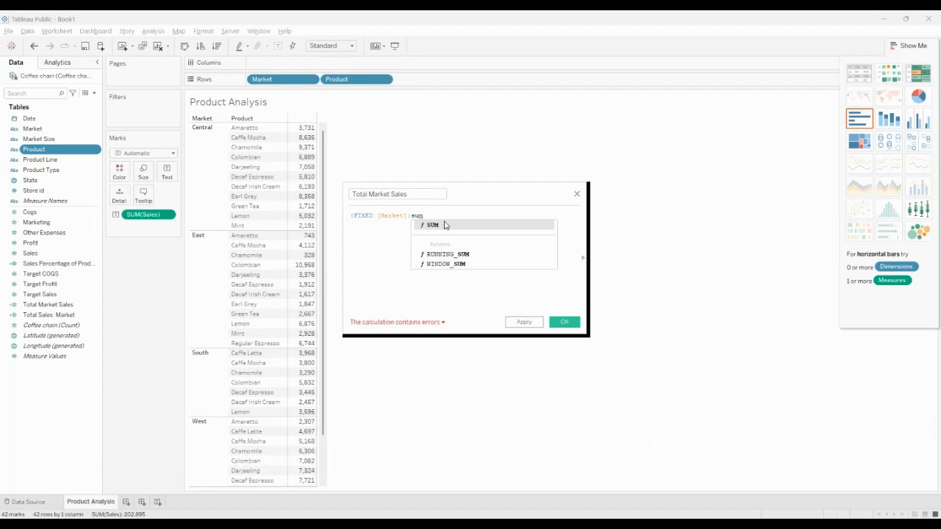
type("(")
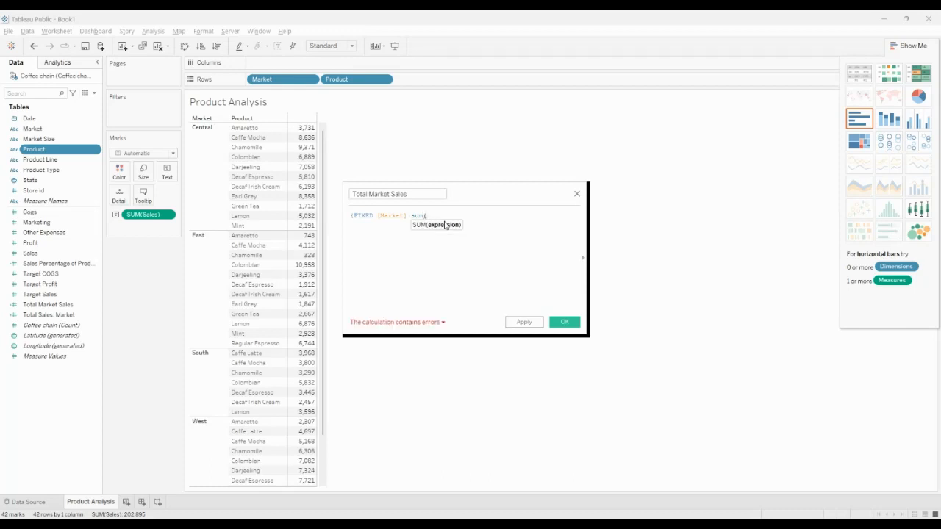
type("[Sales])")
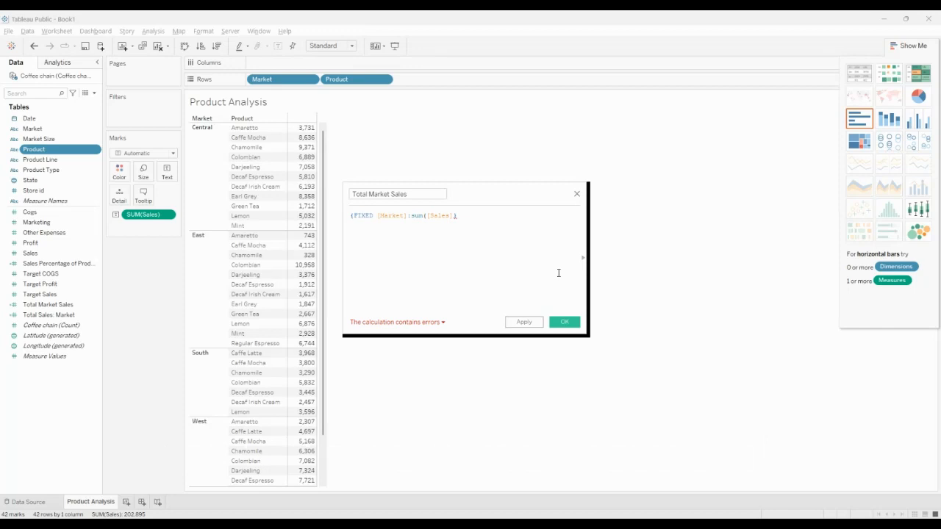
left_click(454, 218)
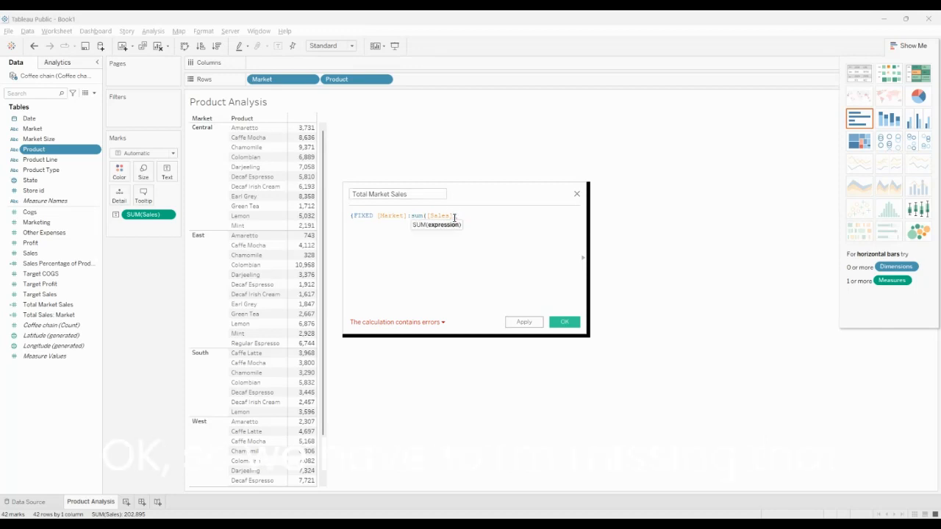
type("}")
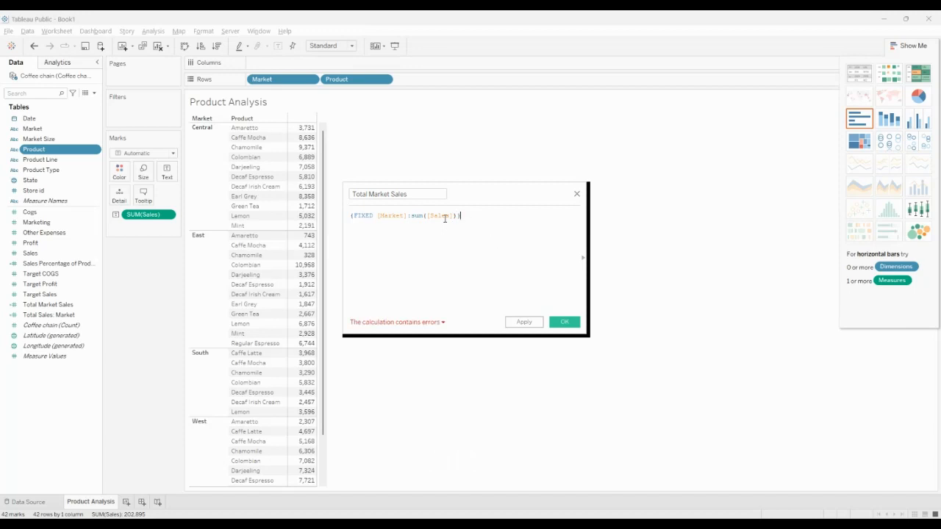
Rename the calculated field as Total Sales of Market and save it
left_click(398, 194)
key("BackSpace")
key("BackSpace")
key("BackSpace")
key("BackSpace")
key("BackSpace")
key("BackSpace")
key("BackSpace")
key("Right")
key("Right")
key("Right")
key("Right")
key("Right")
key("Right")
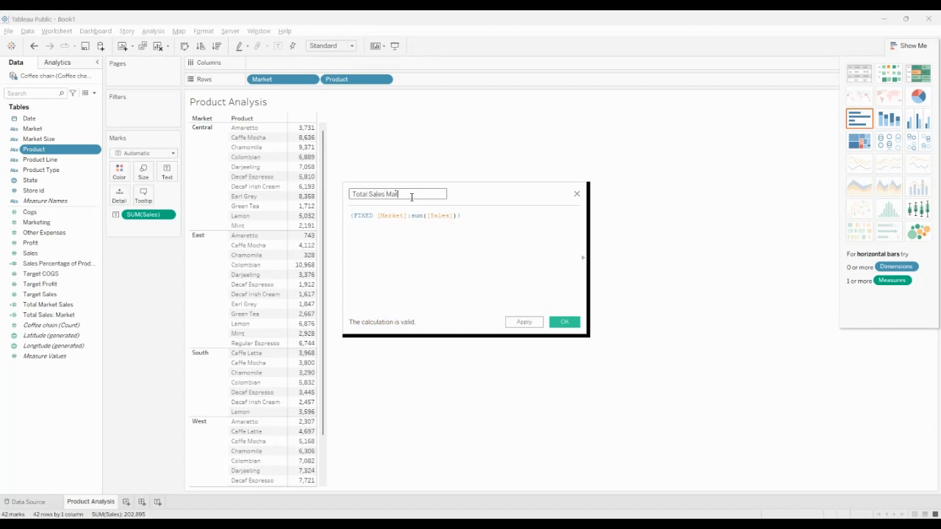
type("of Market")
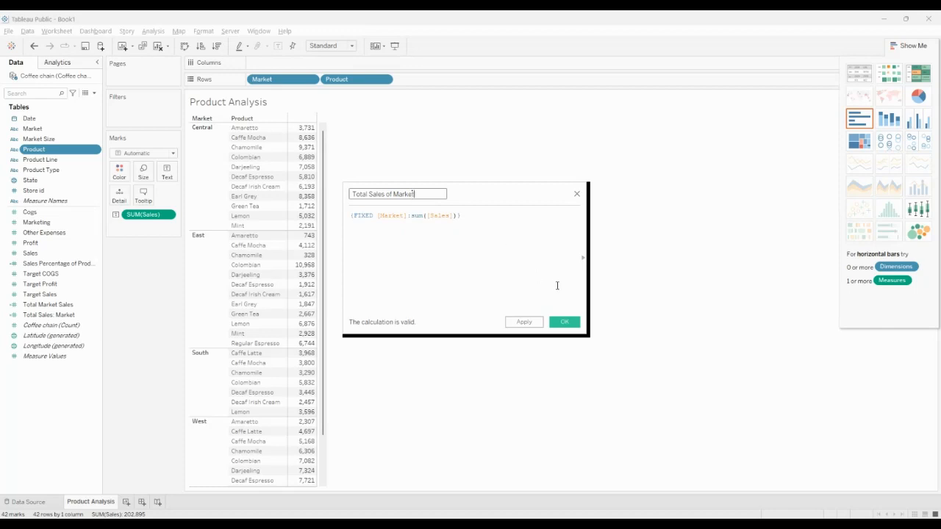
left_click(573, 326)
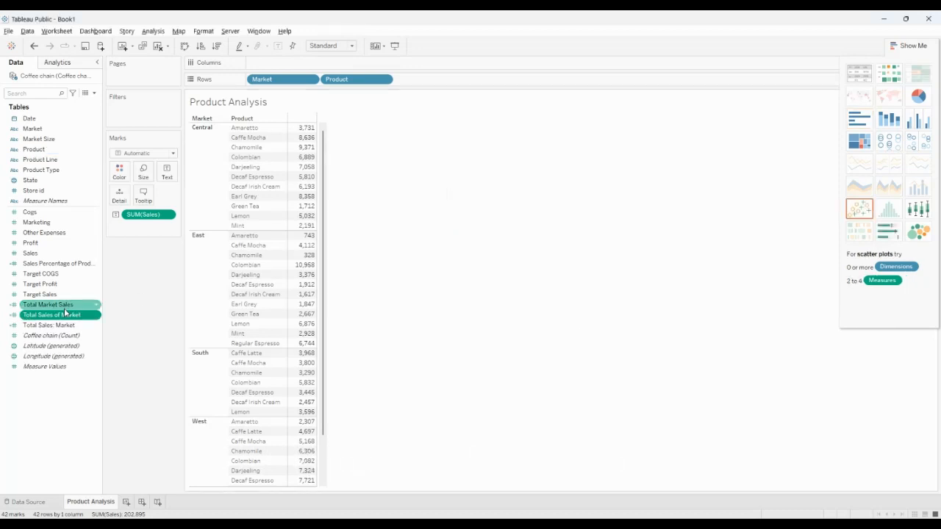
Add Total Sales of Market to the view and display it beside Sales in a text table
left_click_drag(46, 318, 429, 81)
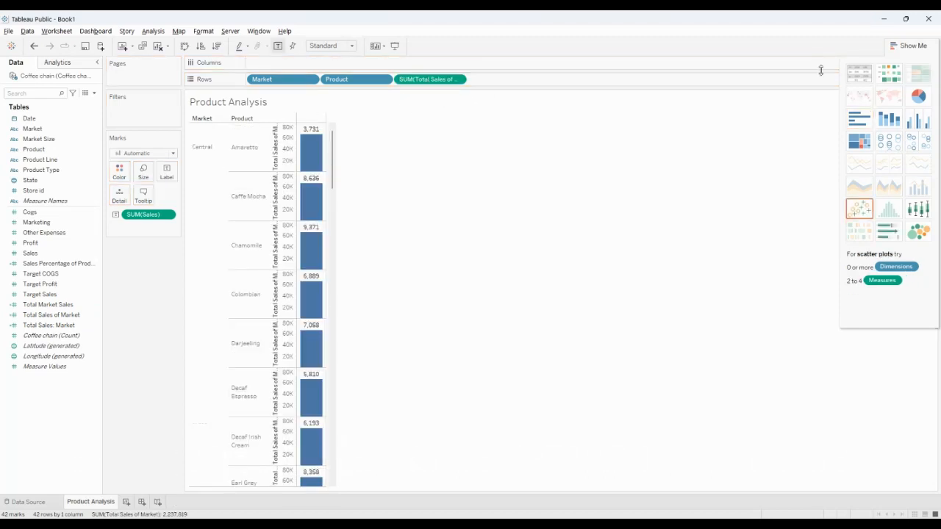
left_click(858, 76)
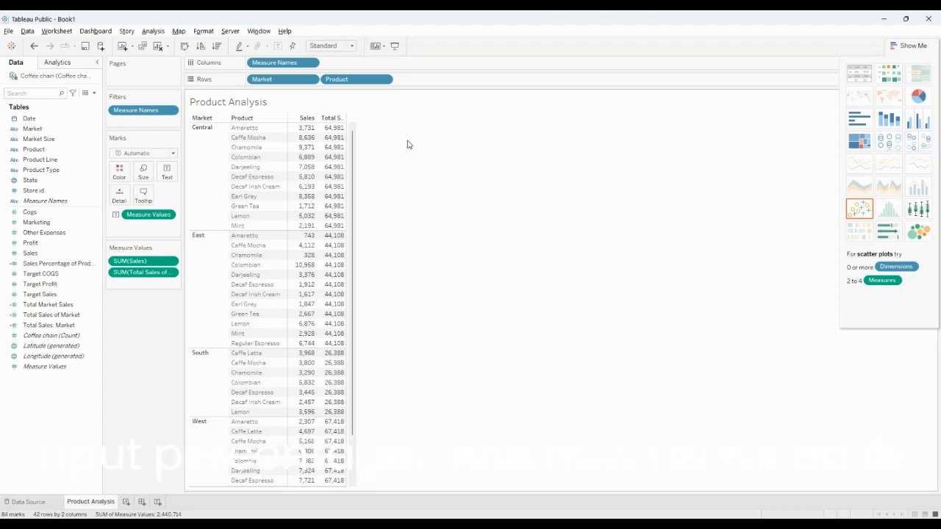
Create a calculated field from the Product Line dimension and name it Product Sale Percentage
left_click(48, 161)
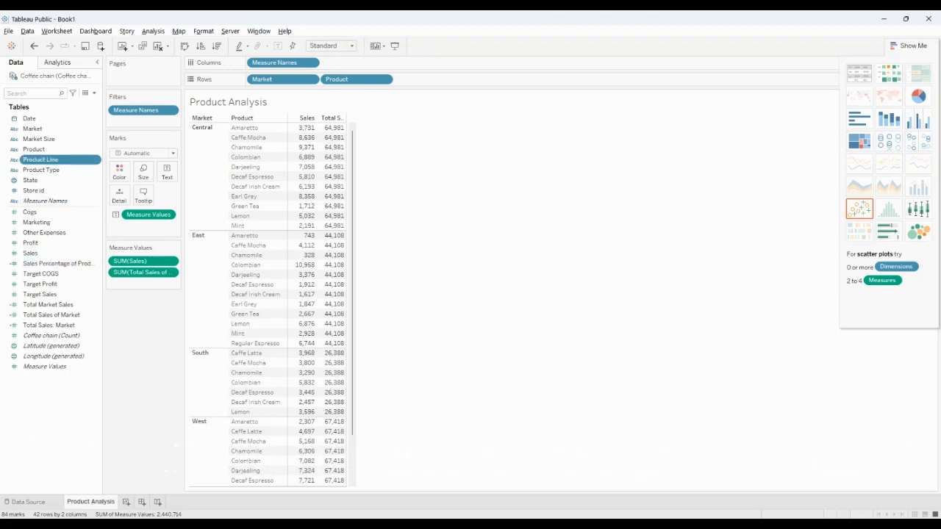
left_click(175, 244)
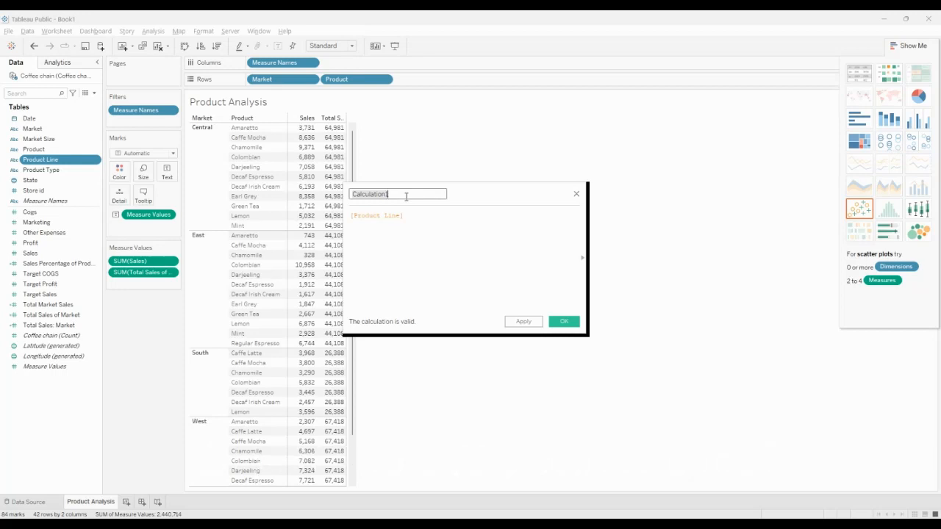
type("Product Sale Percentage")
Replace the default [Product Line] formula with [Sales]/[Total Market Sales]
left_click(419, 223)
key("BackSpace")
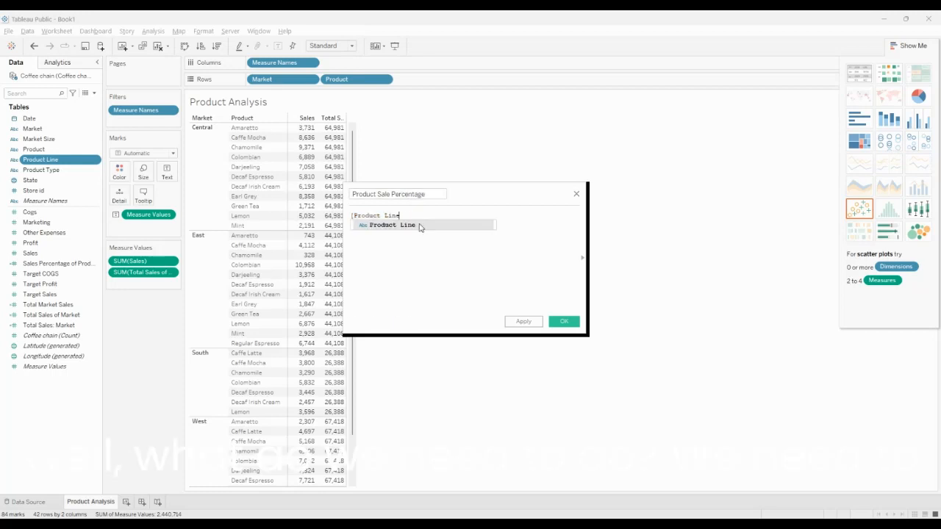
key("ctrl+a")
key("BackSpace")
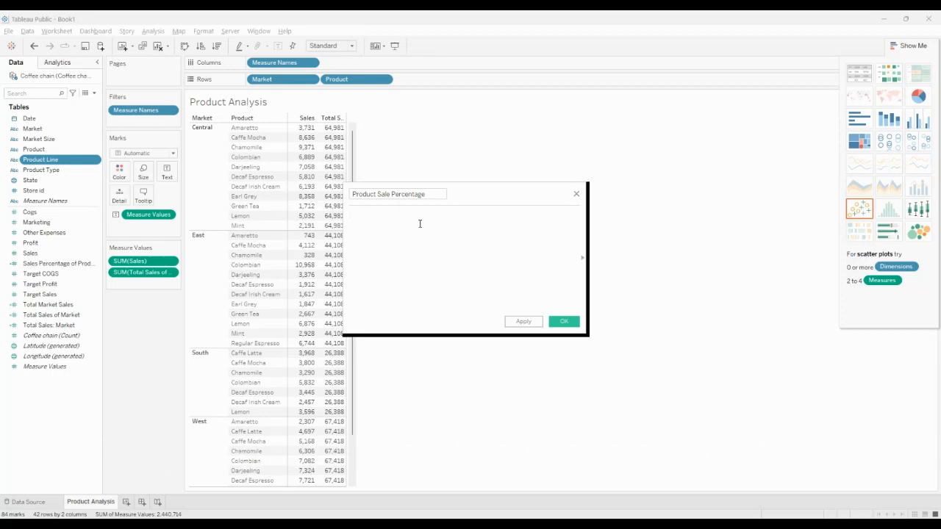
type("[Sa")
key("Return")
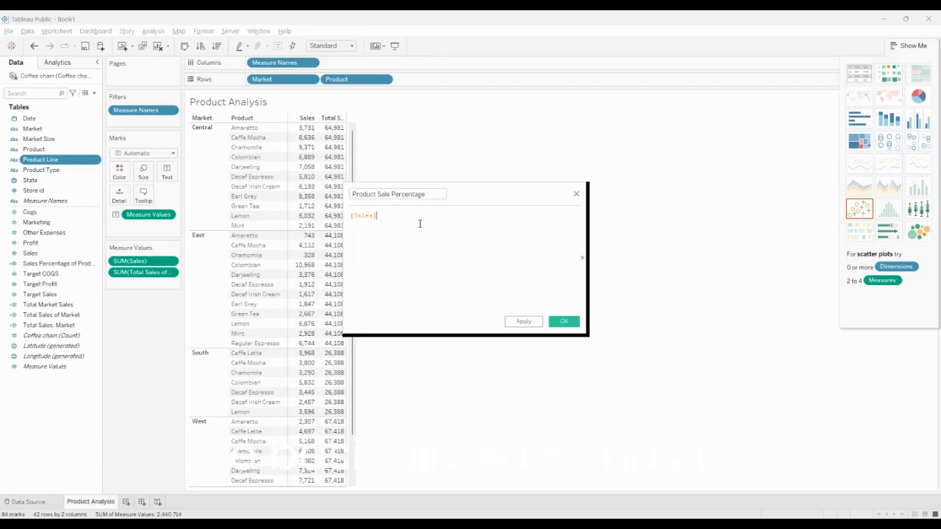
type("/TO")
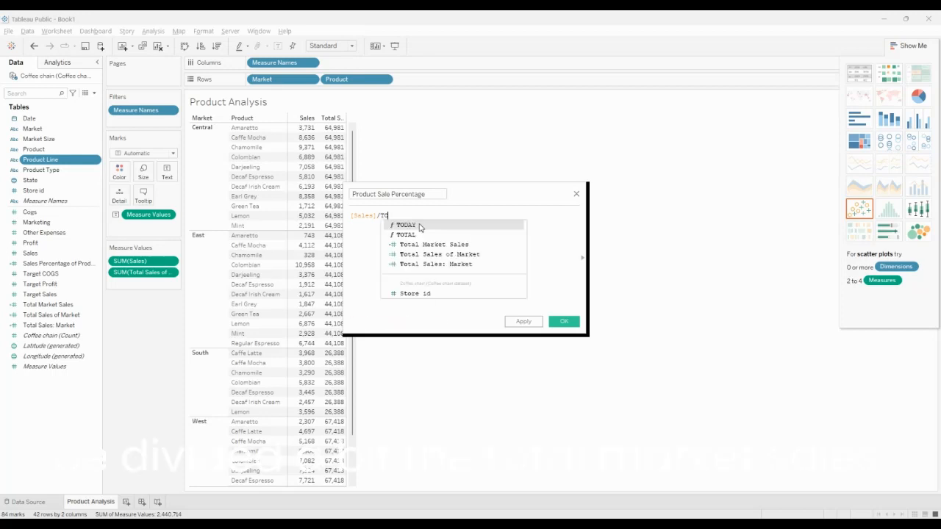
type("T")
key("Down")
key("Return")
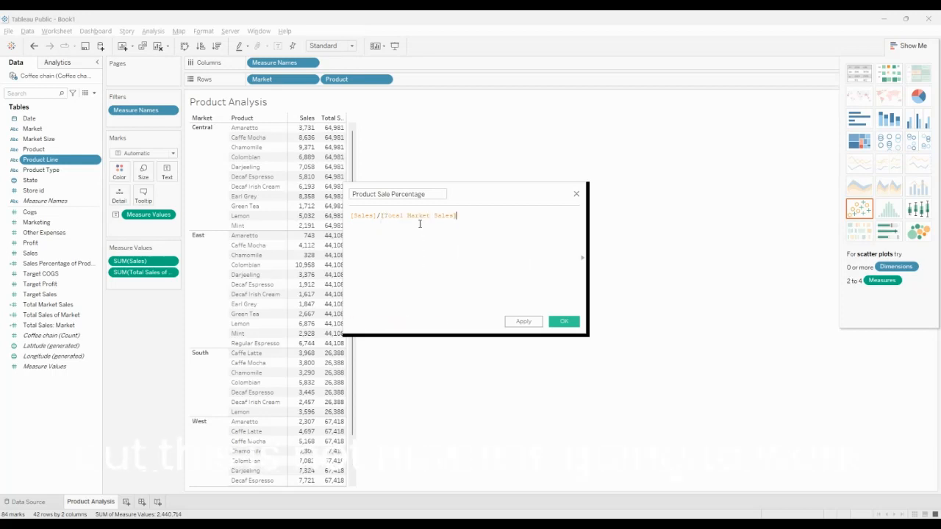
Try to wrap the Sales field at the start of the formula in a SUM function
left_click(351, 216)
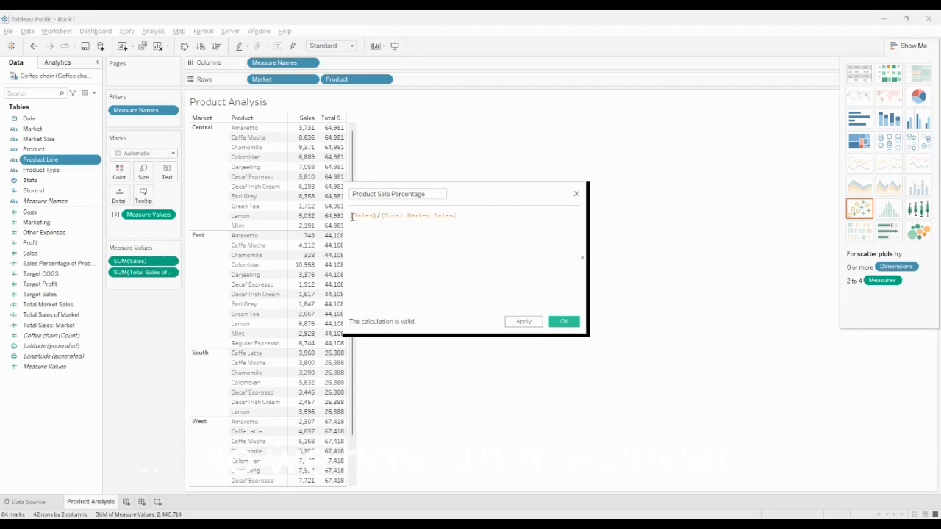
type("sum(")
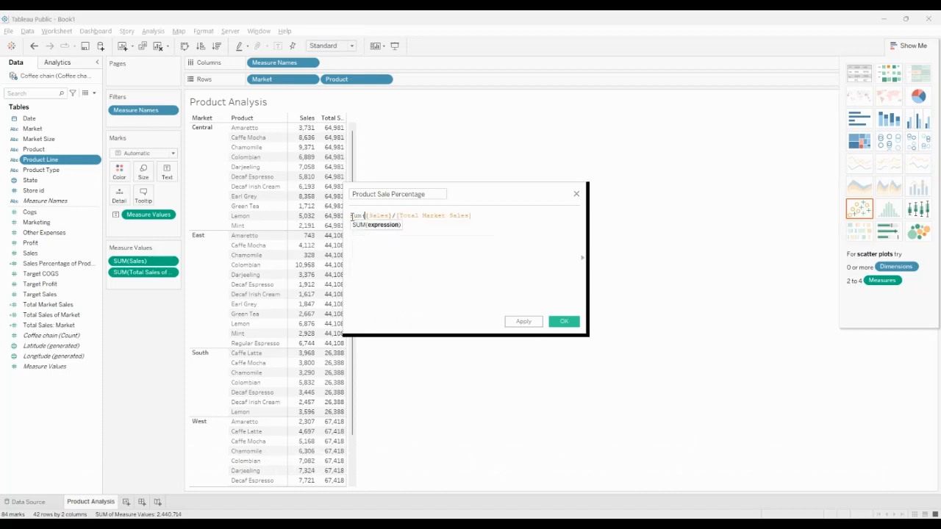
Replace the whole Product Sale Percentage formula with a SUM of the Sales field
key("ctrl+a")
type("sum")
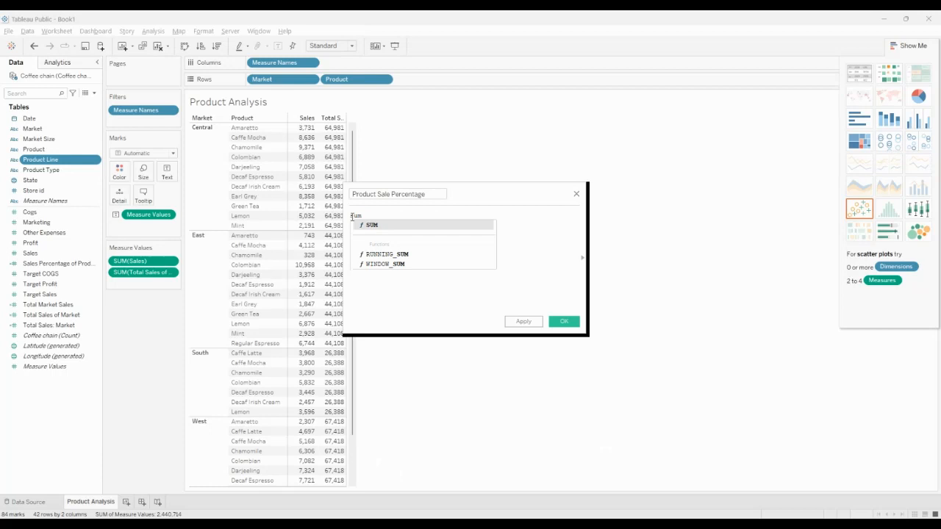
type("(")
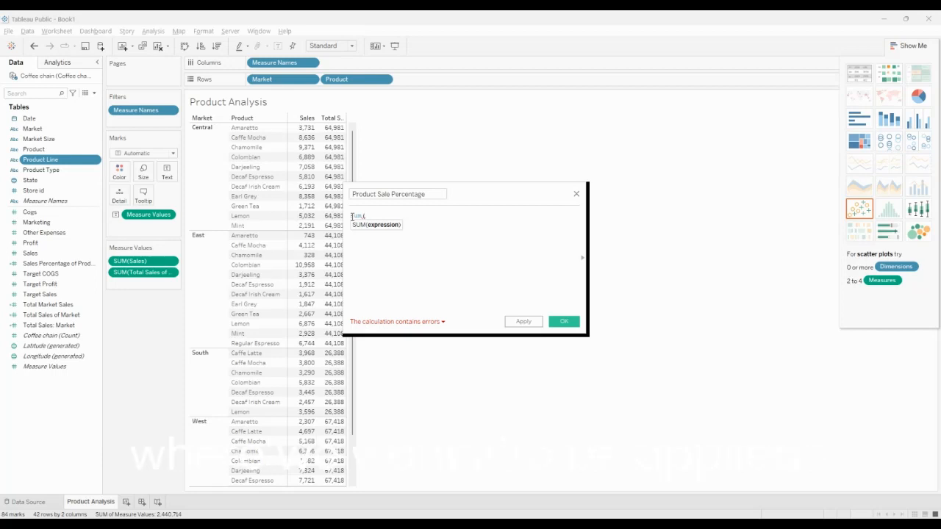
type("S")
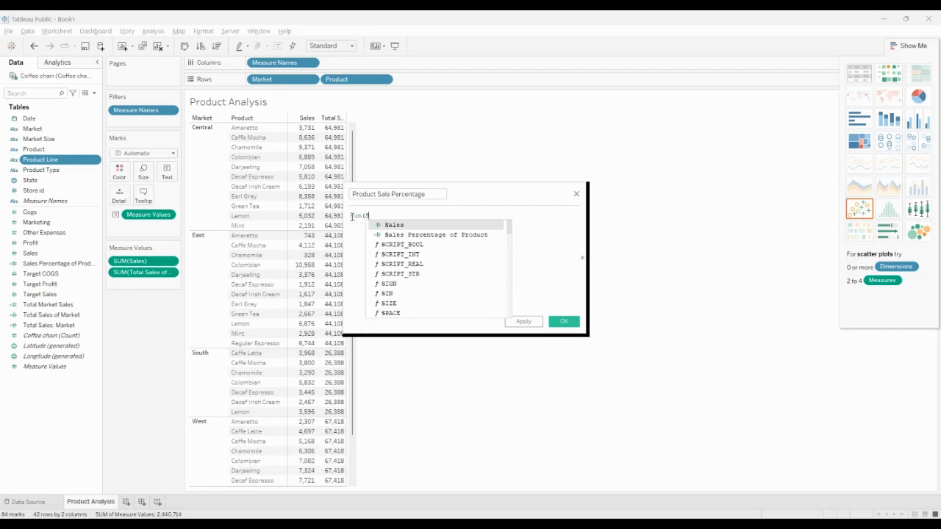
type("al")
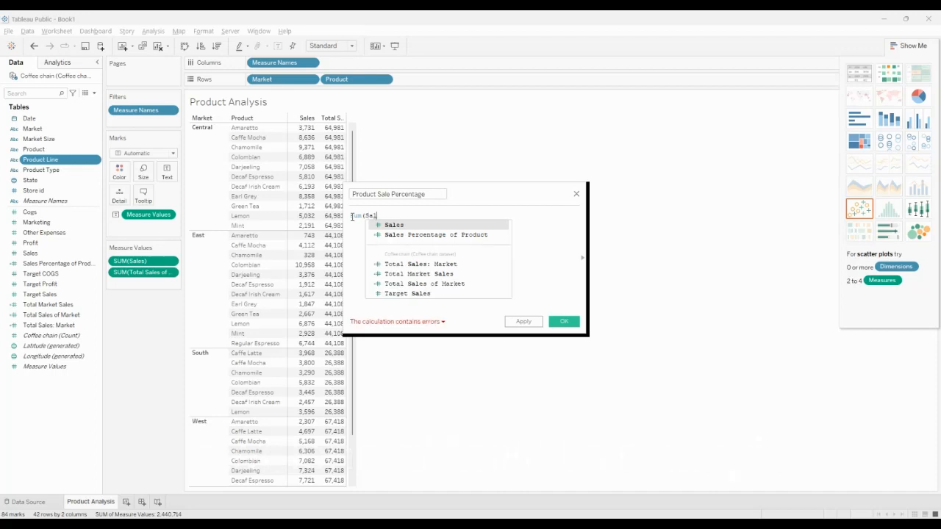
key("Return")
type(")")
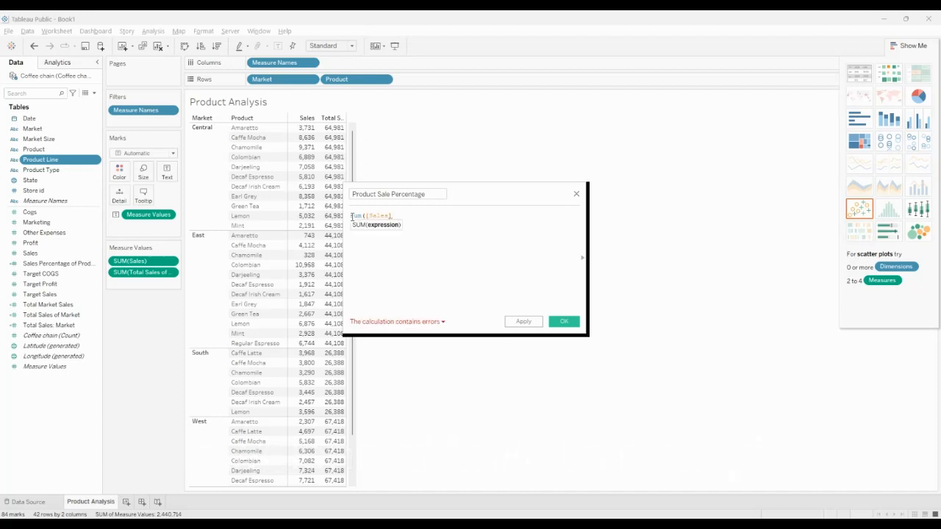
type("/Sum([Tota")
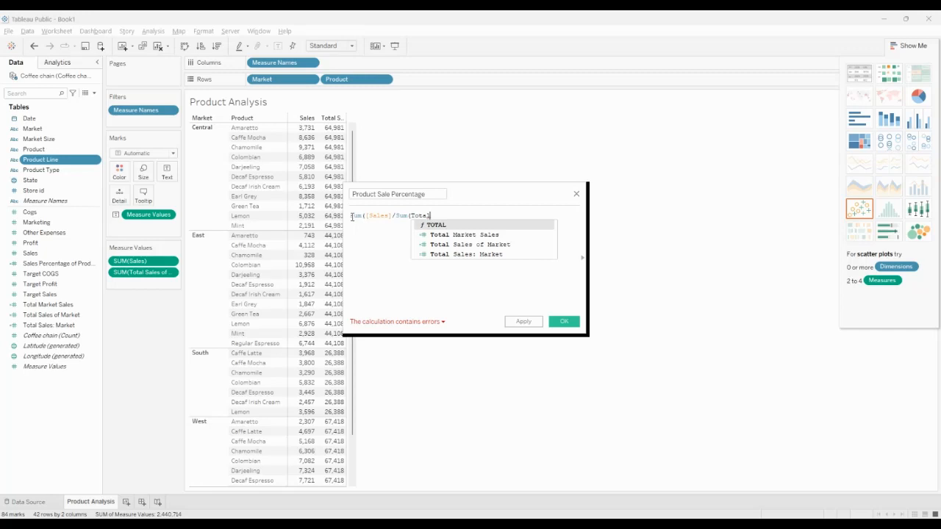
type("l")
Extend the formula by dividing by a SUM of the Total Sales of Market field
key("Down")
key("Down")
key("Return")
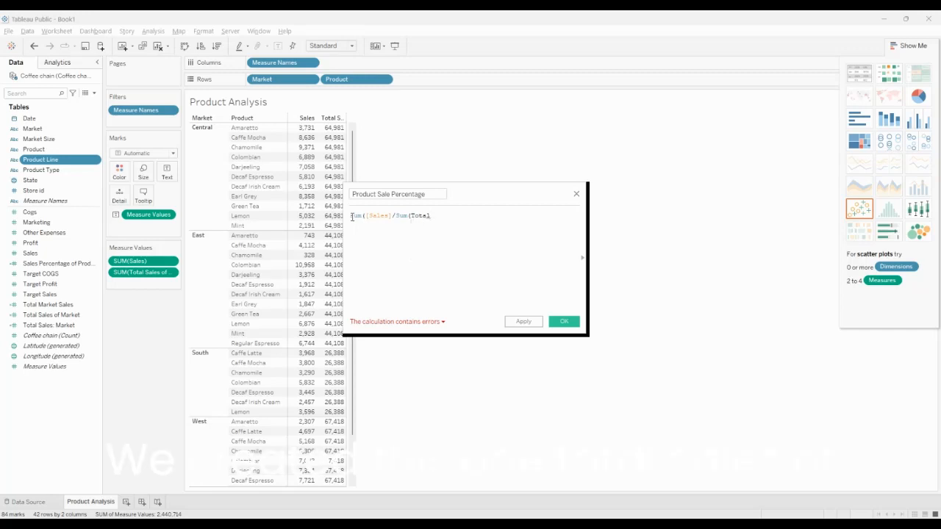
Close both SUM parentheses so the formula reads sum([Sales])/Sum([Total Sales of Market]), and save the calculated field
type(")")
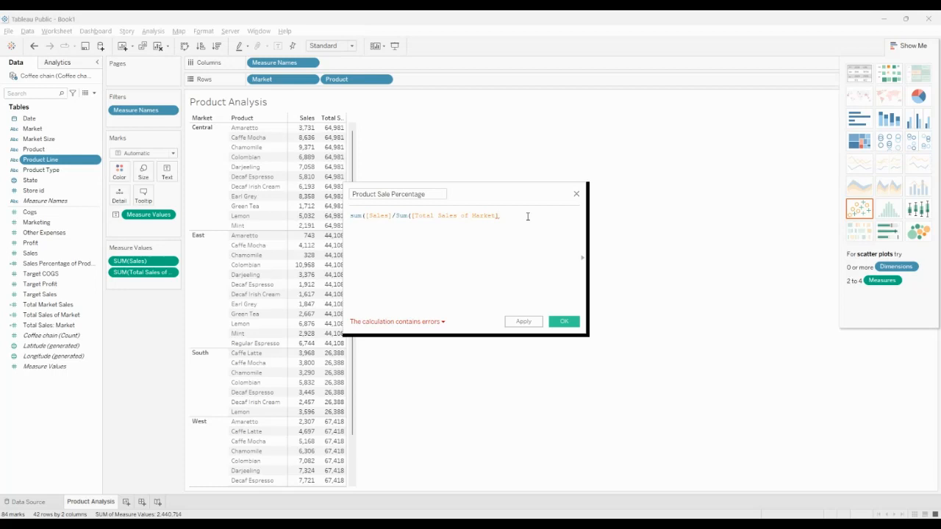
type(")")
left_click(391, 216)
type("/")
left_click(455, 246)
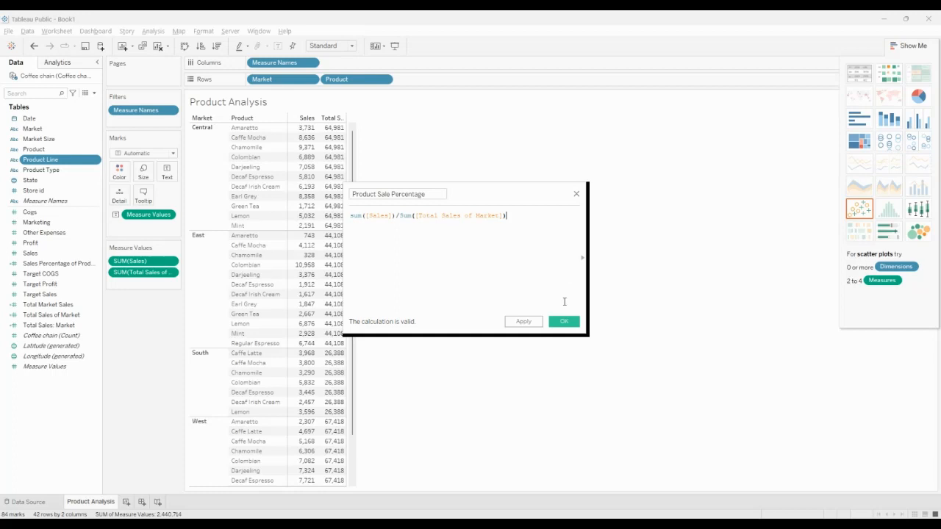
left_click(564, 322)
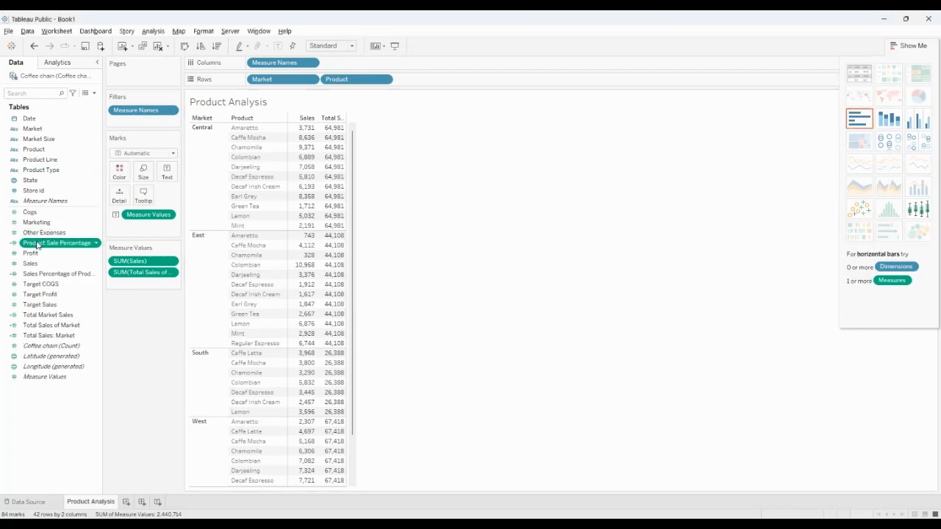
Add Product Sale Percentage to the text table with Sales and Total Sales of Market, and widen the measure columns to fit their full headings
left_click_drag(41, 243, 417, 82)
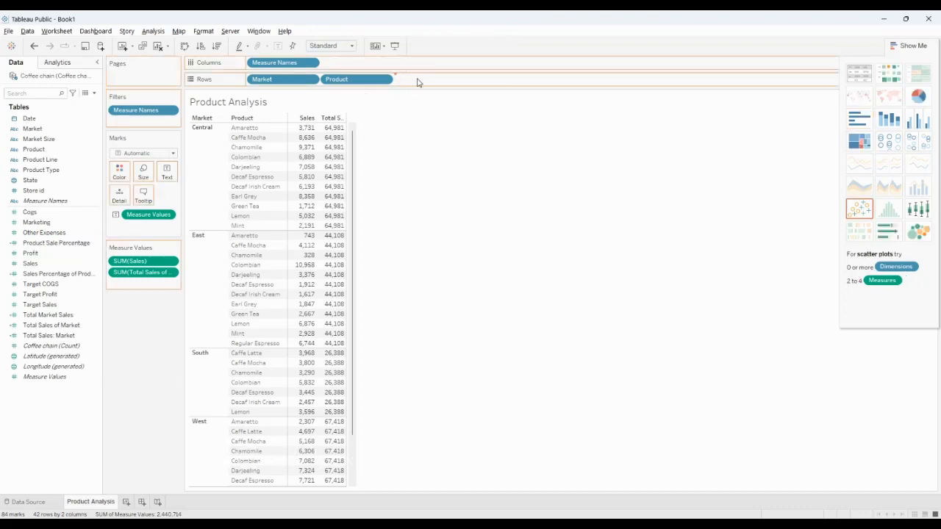
left_click(861, 74)
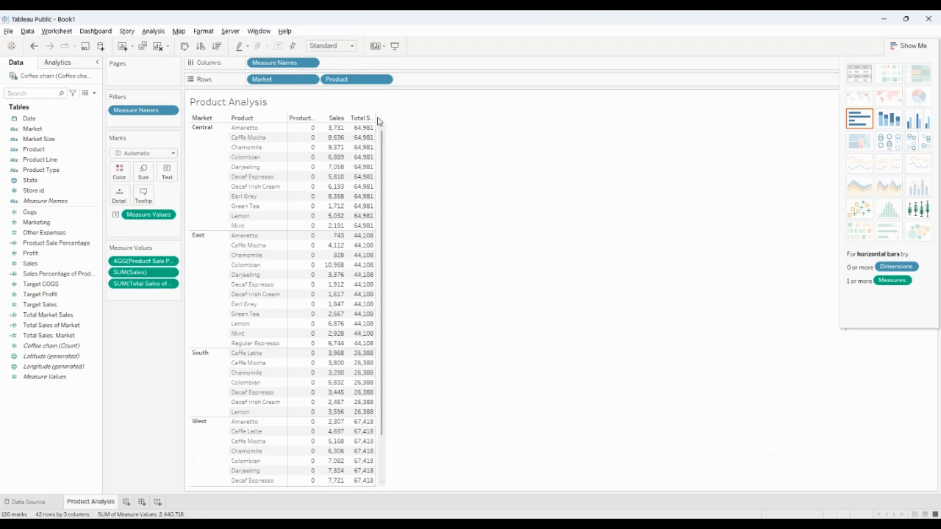
left_click_drag(375, 116, 448, 112)
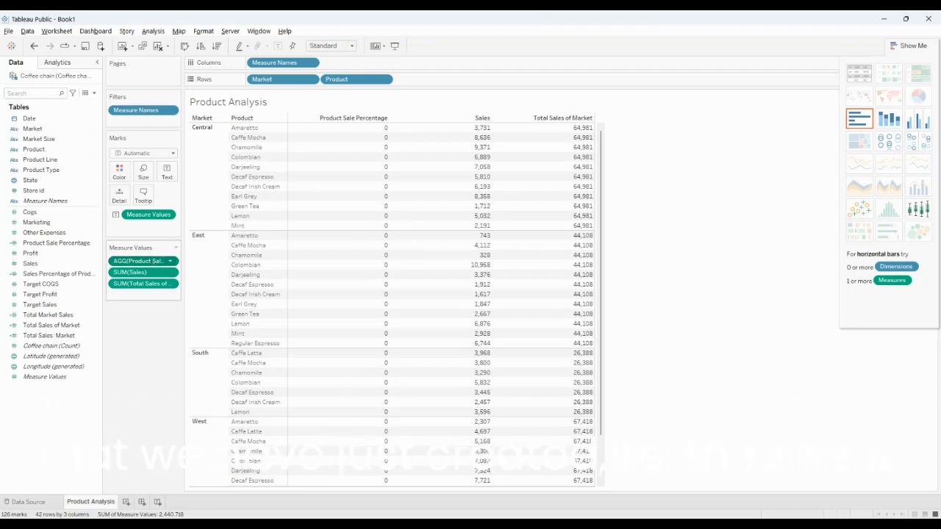
Format the Product Sale Percentage values as Percentage with 2 decimal places
left_click(178, 305)
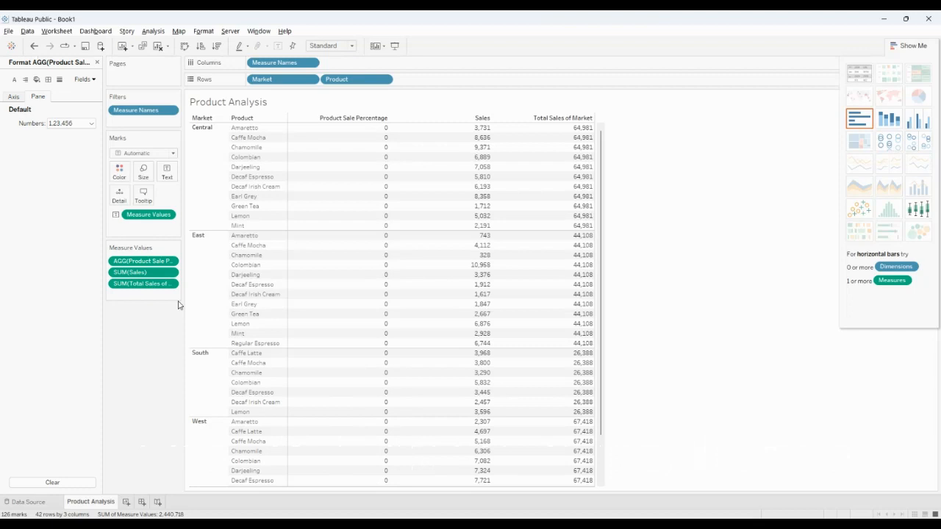
left_click(56, 123)
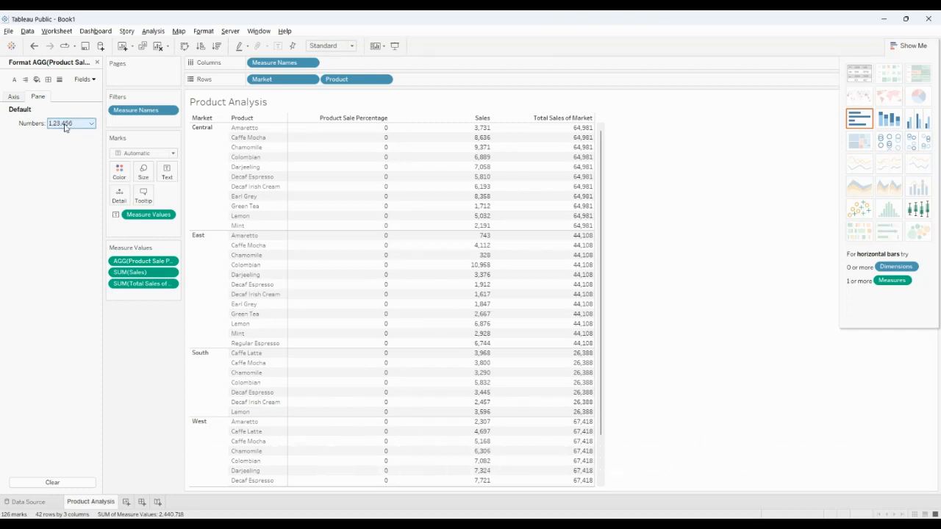
left_click(65, 124)
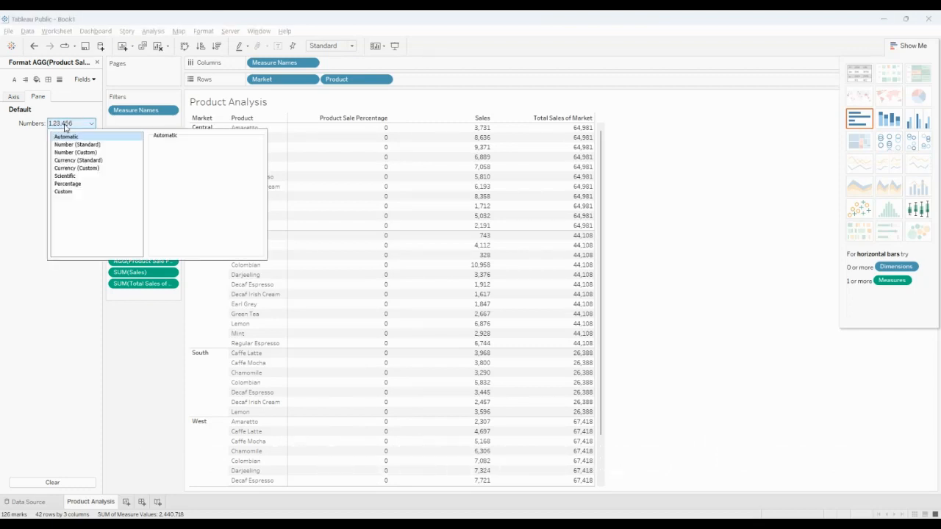
left_click(67, 183)
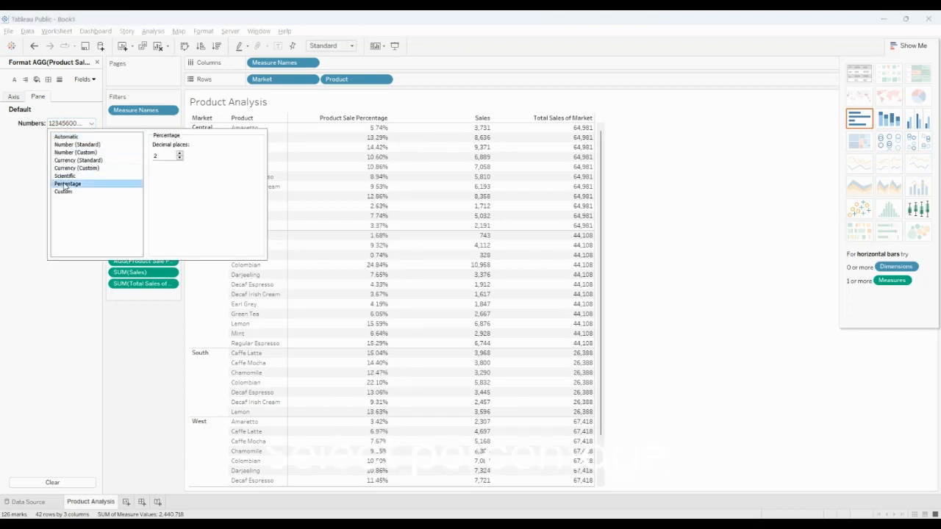
left_click(695, 181)
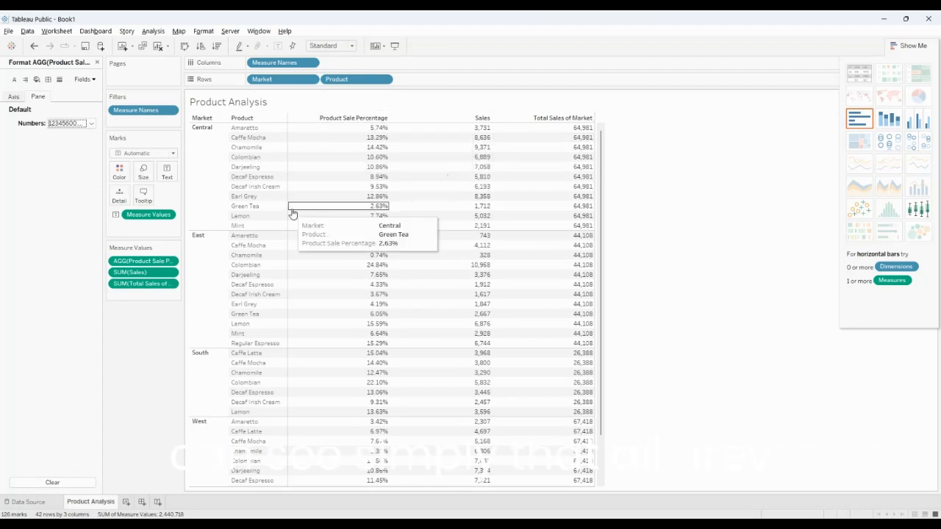
Examine the sale percentage of each product across the Central, East, South and West markets
mouse_move(367, 197)
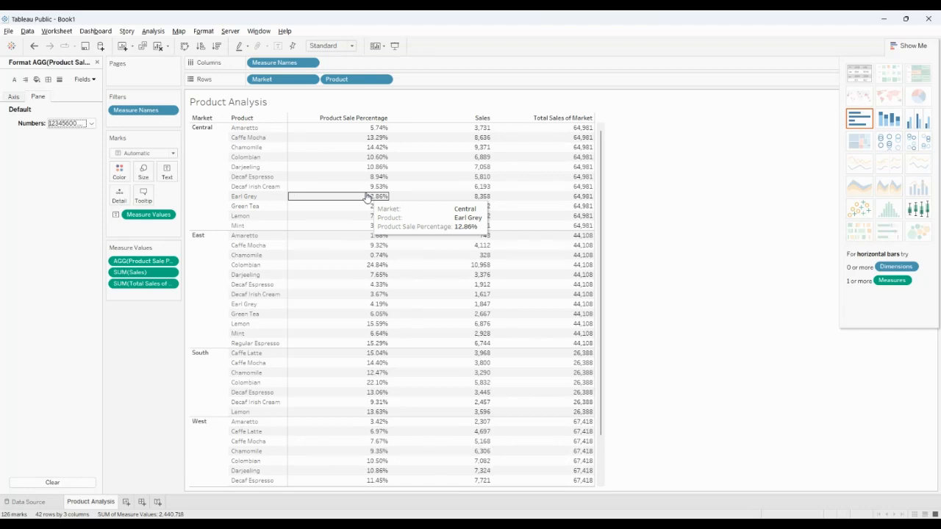
mouse_move(372, 151)
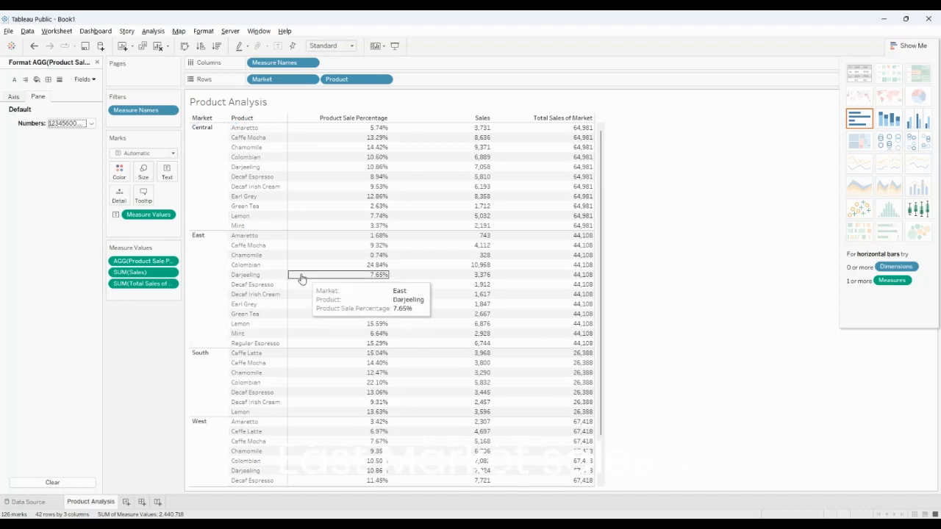
scroll(307, 275, "down", 2)
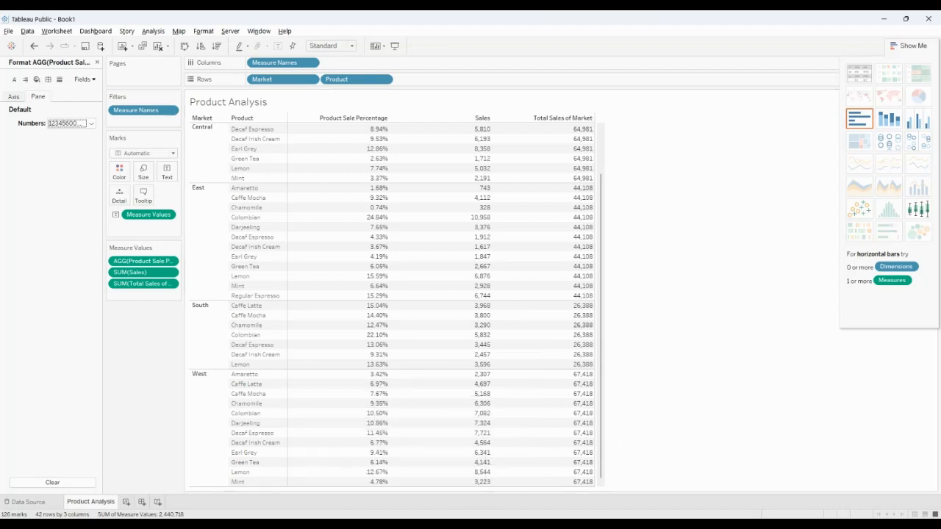
left_click_drag(601, 403, 601, 407)
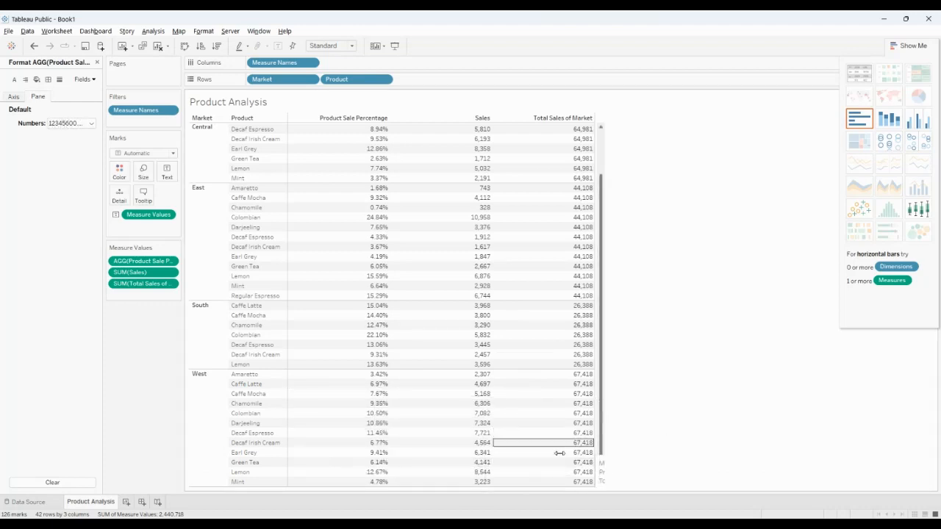
left_click(512, 488)
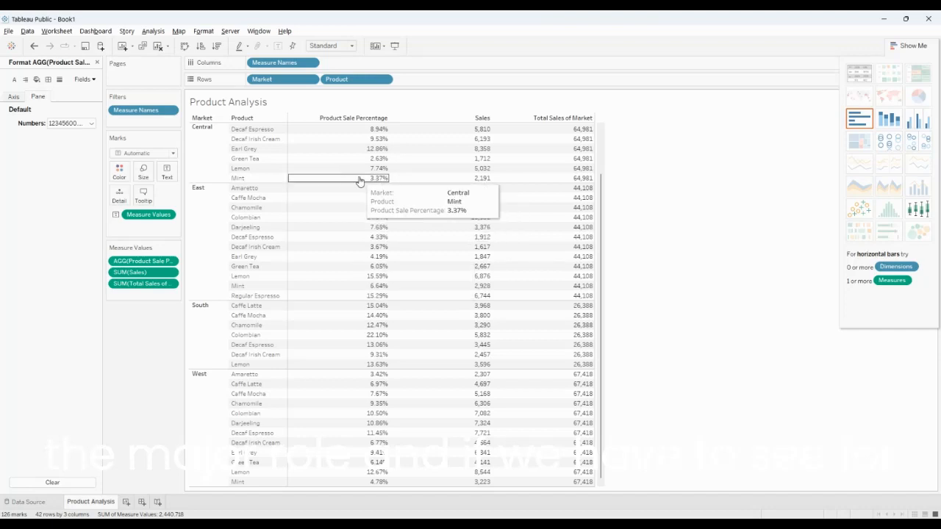
mouse_move(368, 201)
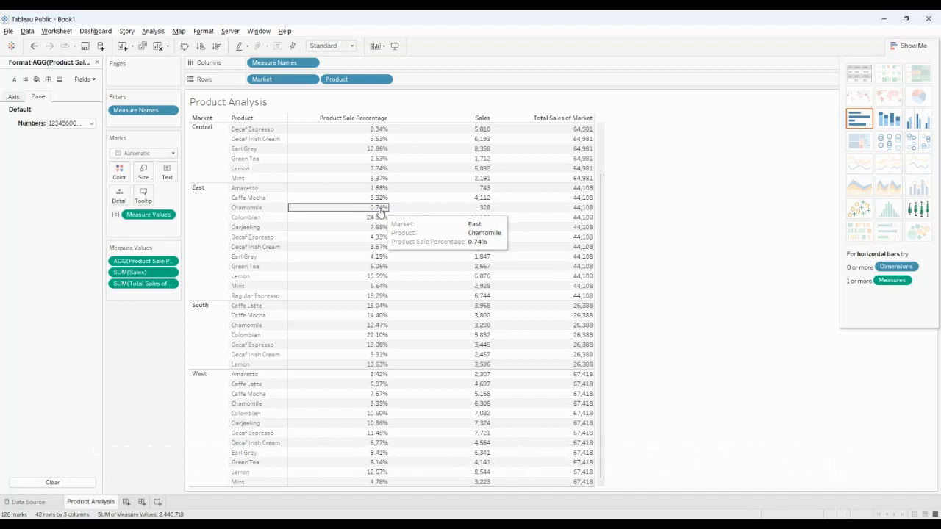
mouse_move(346, 326)
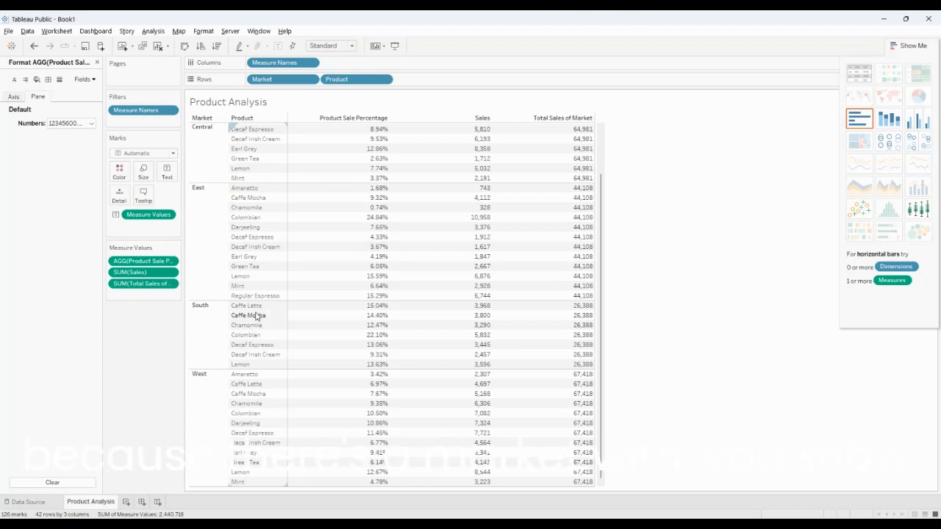
mouse_move(385, 329)
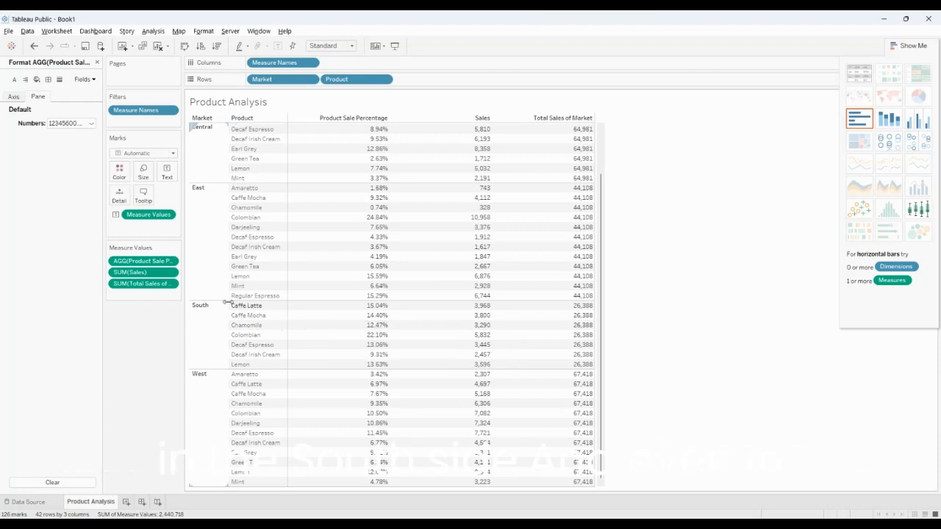
mouse_move(287, 355)
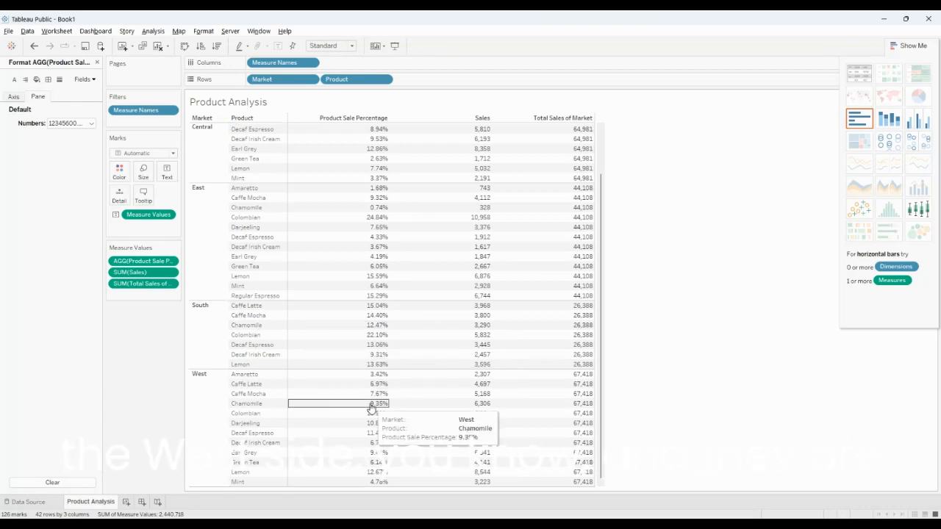
mouse_move(328, 287)
mouse_move(306, 401)
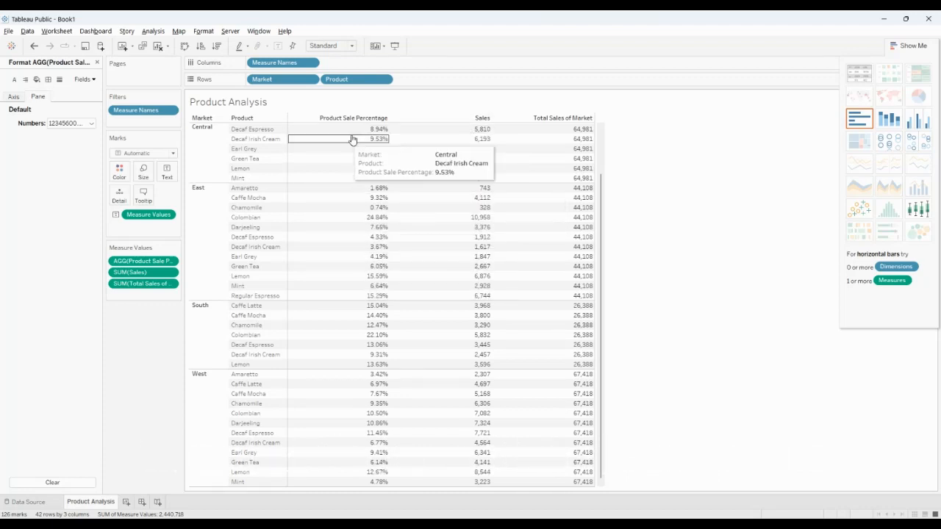
left_click(399, 189)
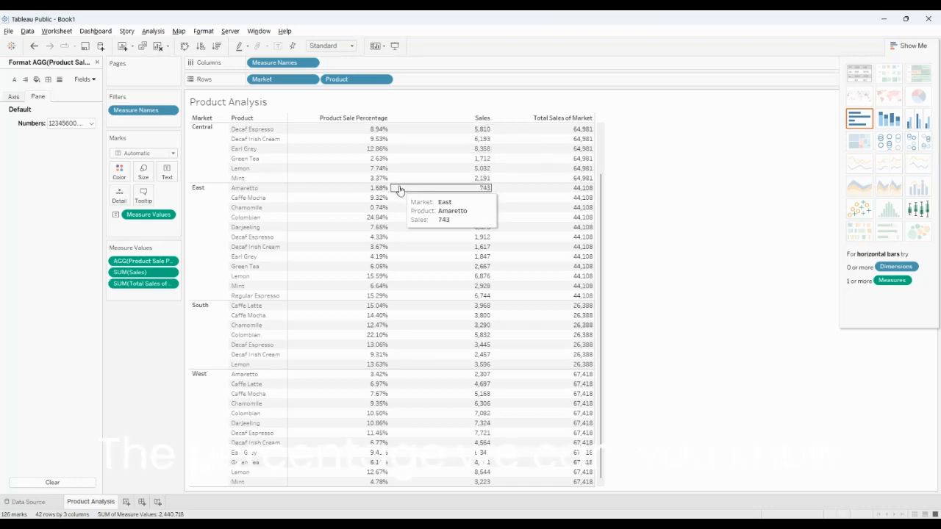